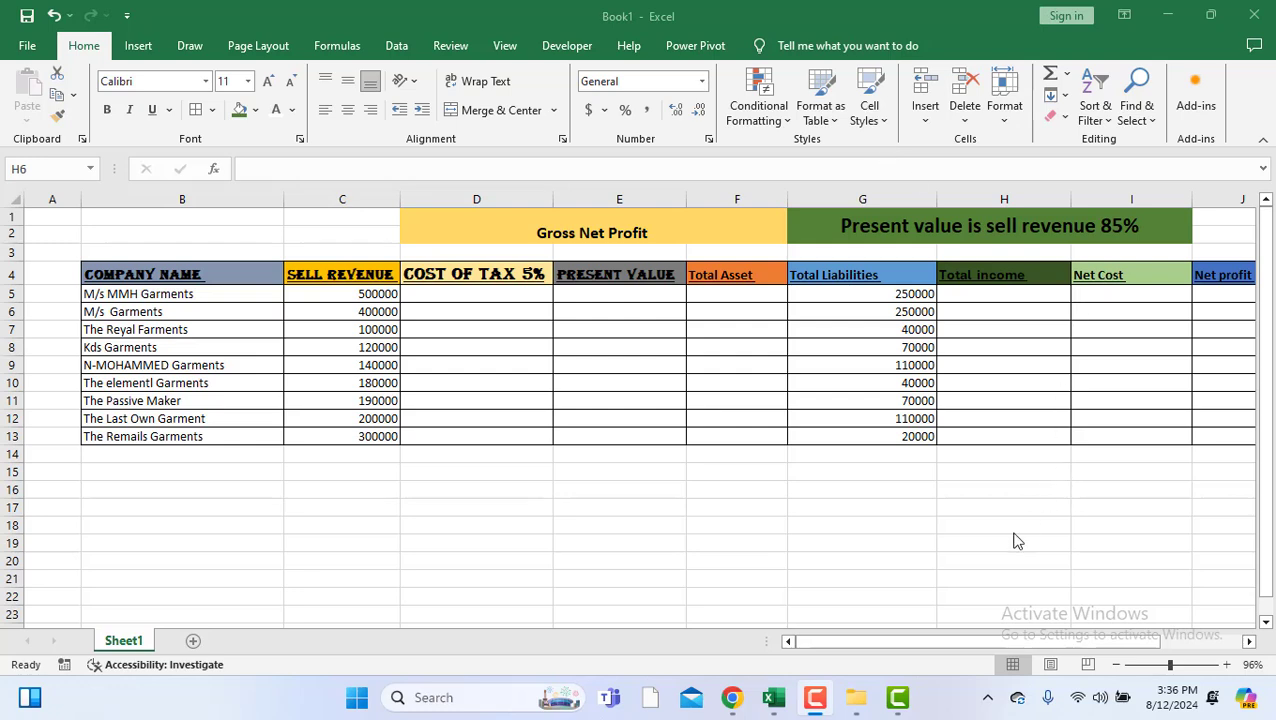
Step: Make the company names and sell revenue values in B5:C13 bold
{"action": "left_click", "coordinate": [1009, 641]}
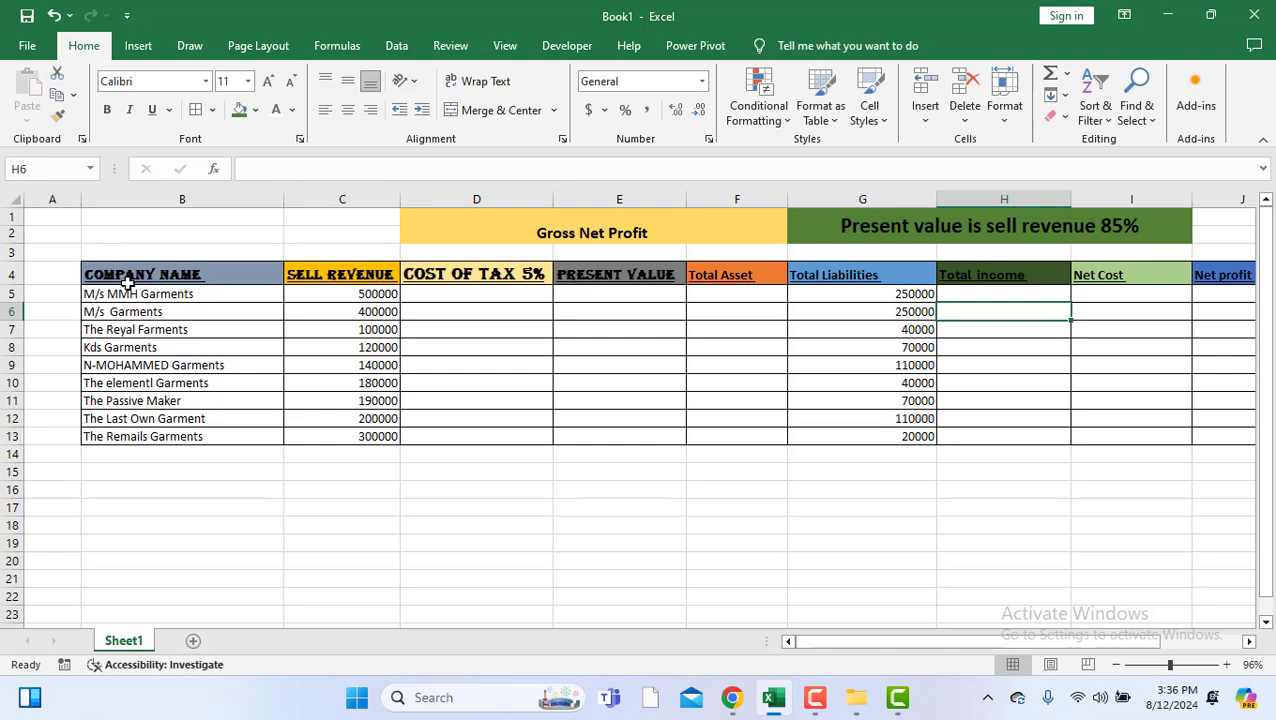
{"action": "left_click_drag", "start_coordinate": [122, 290], "coordinate": [362, 436]}
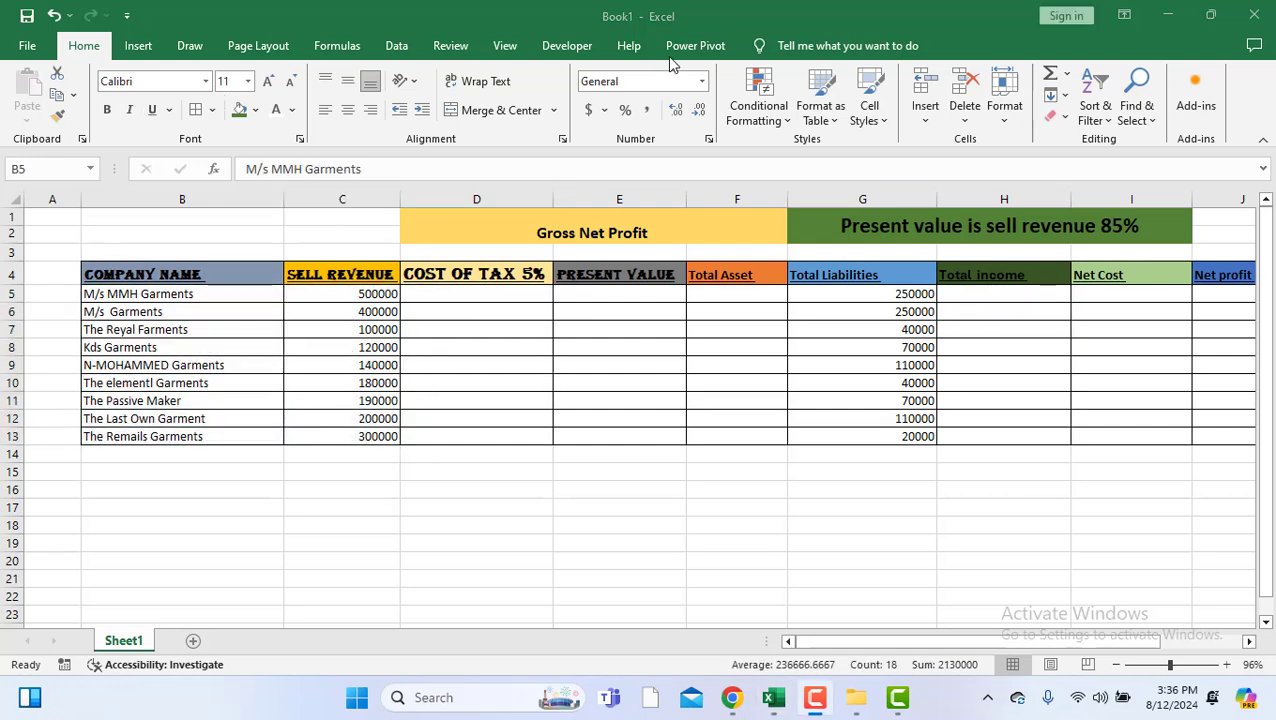
{"action": "left_click", "coordinate": [107, 116]}
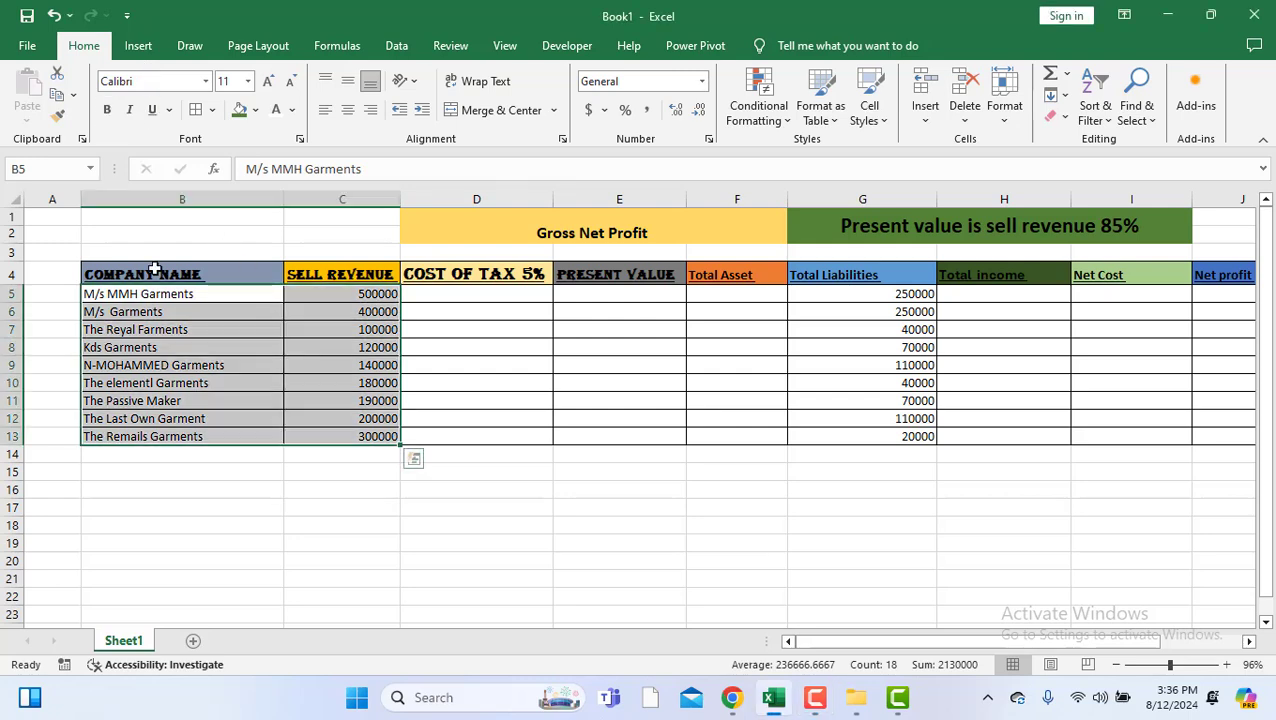
{"action": "left_click", "coordinate": [107, 109]}
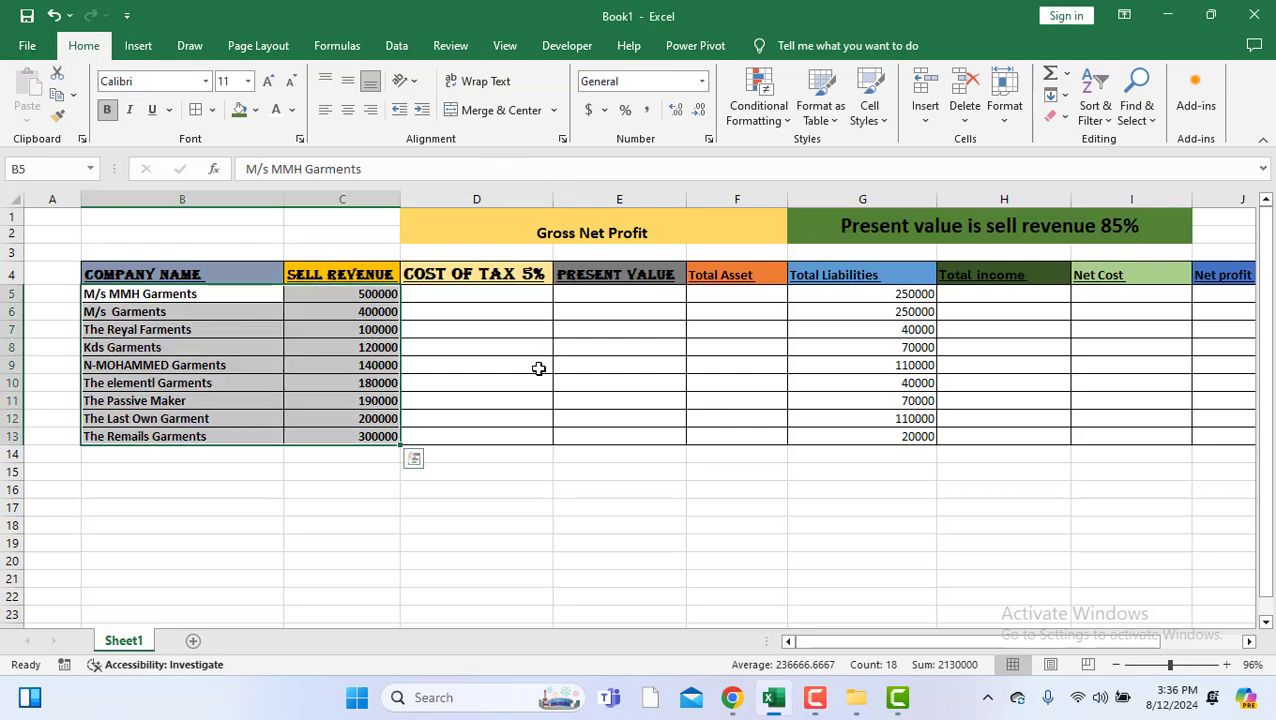
{"action": "left_click", "coordinate": [455, 386]}
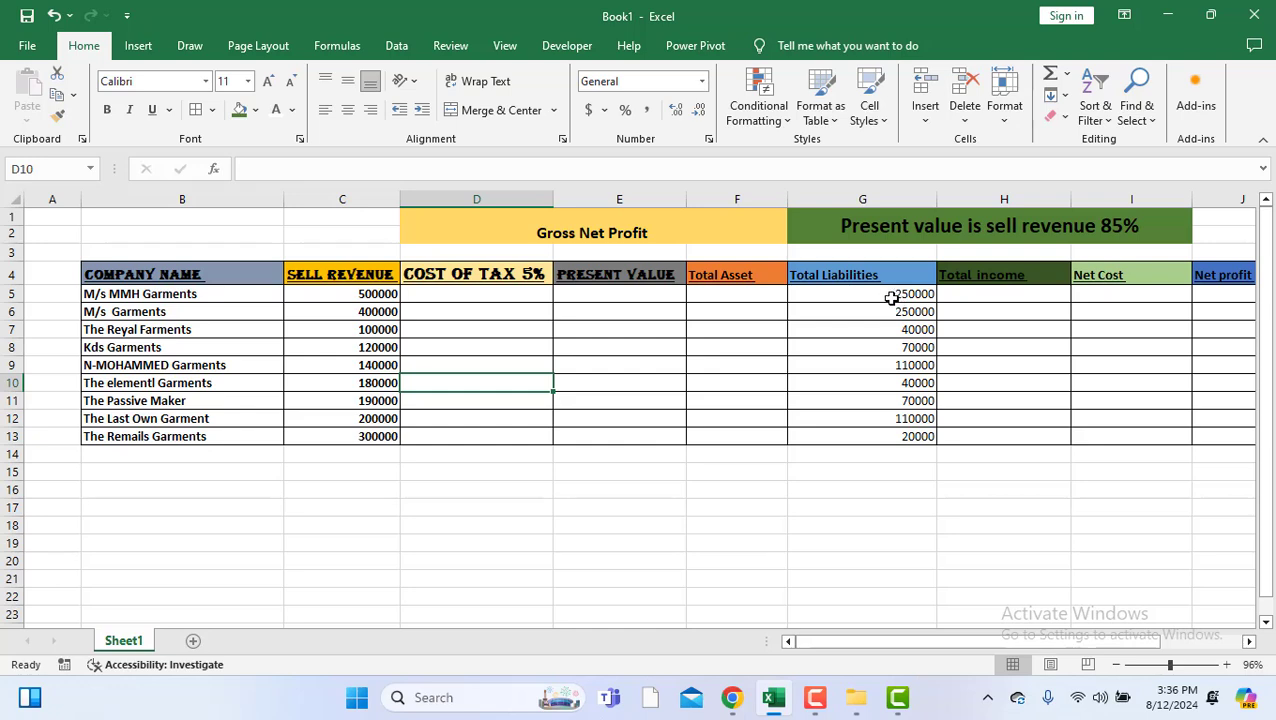
Step: Make the Total Liabilities values in G5:G13 bold
{"action": "left_click_drag", "start_coordinate": [891, 298], "coordinate": [897, 438]}
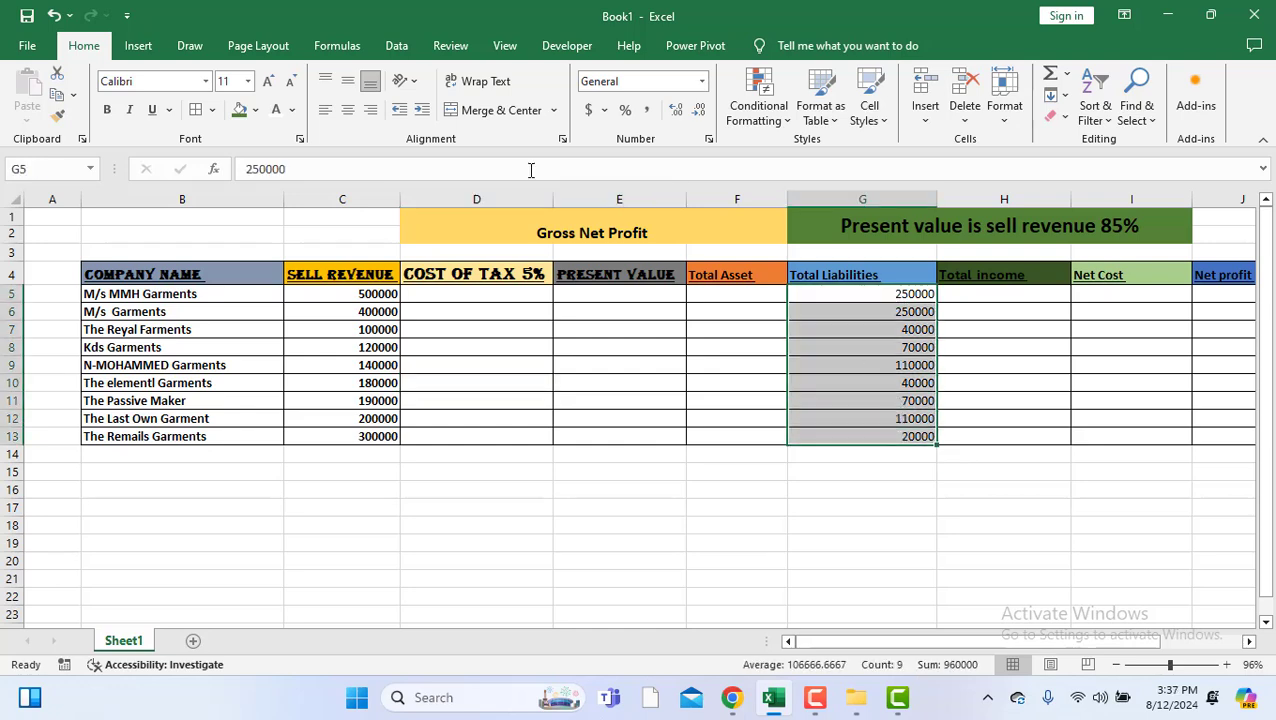
{"action": "left_click", "coordinate": [107, 109]}
{"action": "left_click", "coordinate": [862, 347]}
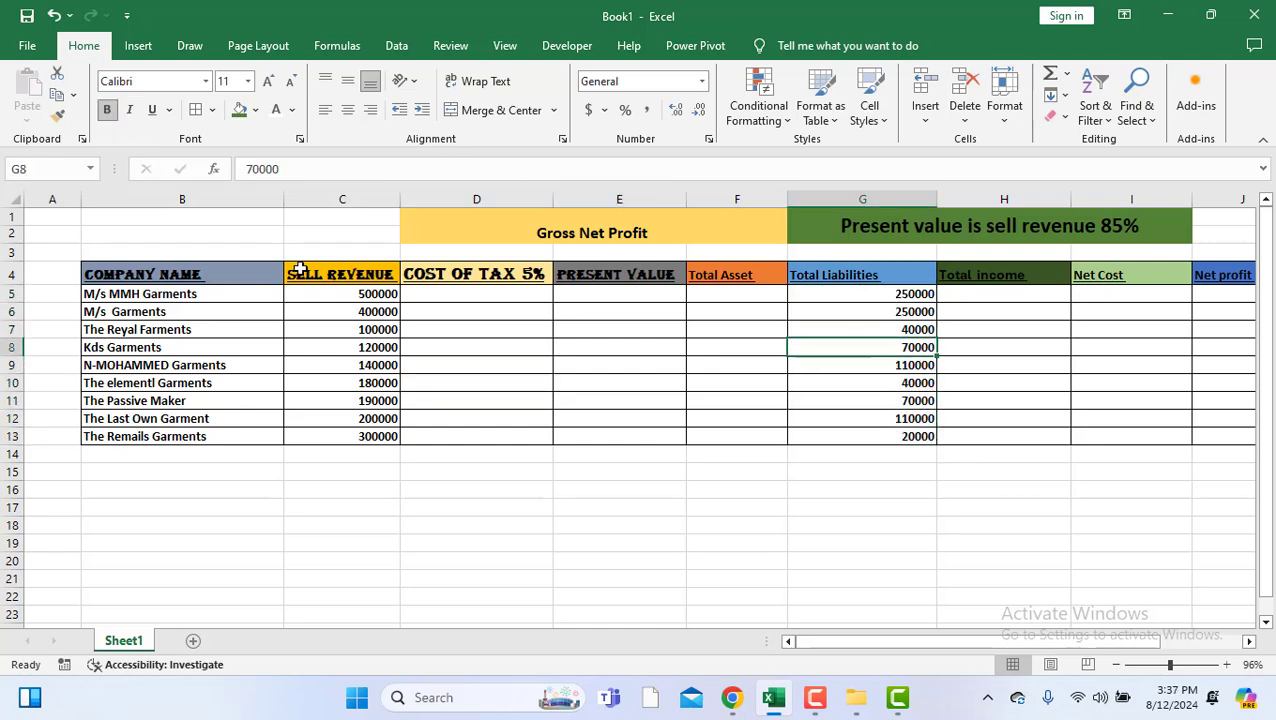
Step: Calculate the 5% tax cost in D5 with =C5*5% and fill the formula down to D12
{"action": "left_click", "coordinate": [1166, 665]}
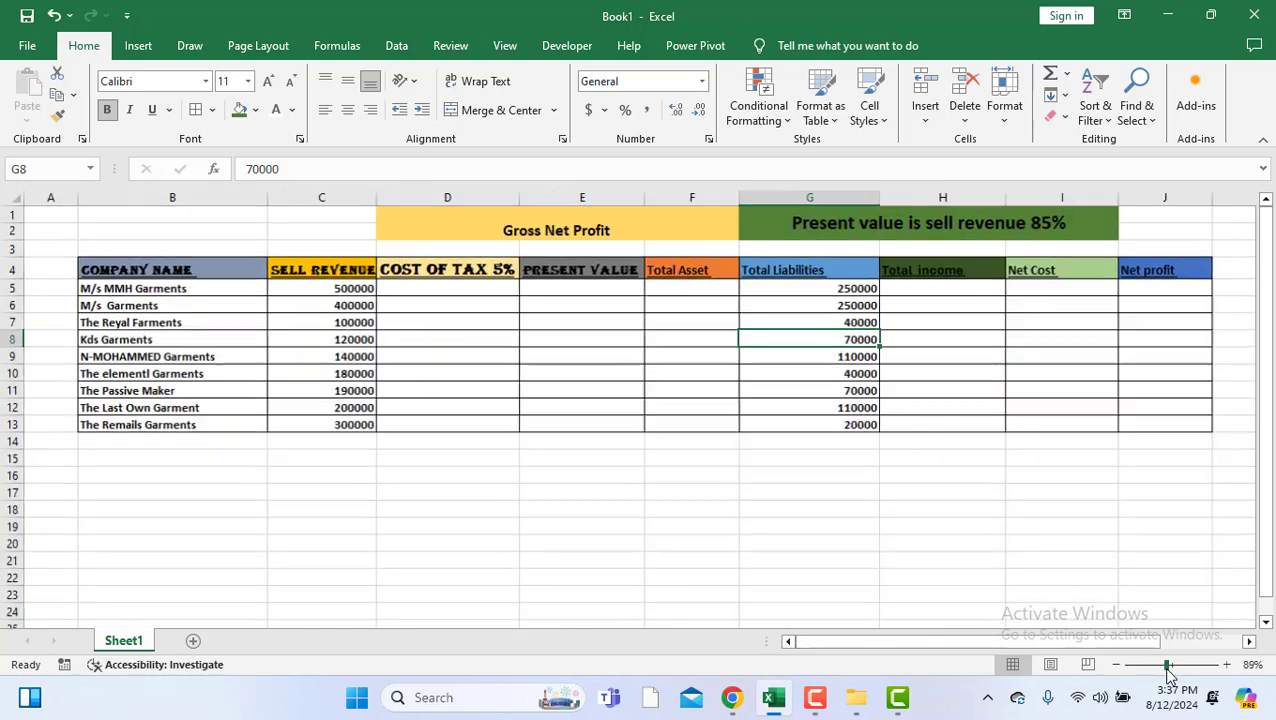
{"action": "left_click_drag", "start_coordinate": [1167, 665], "coordinate": [1168, 668]}
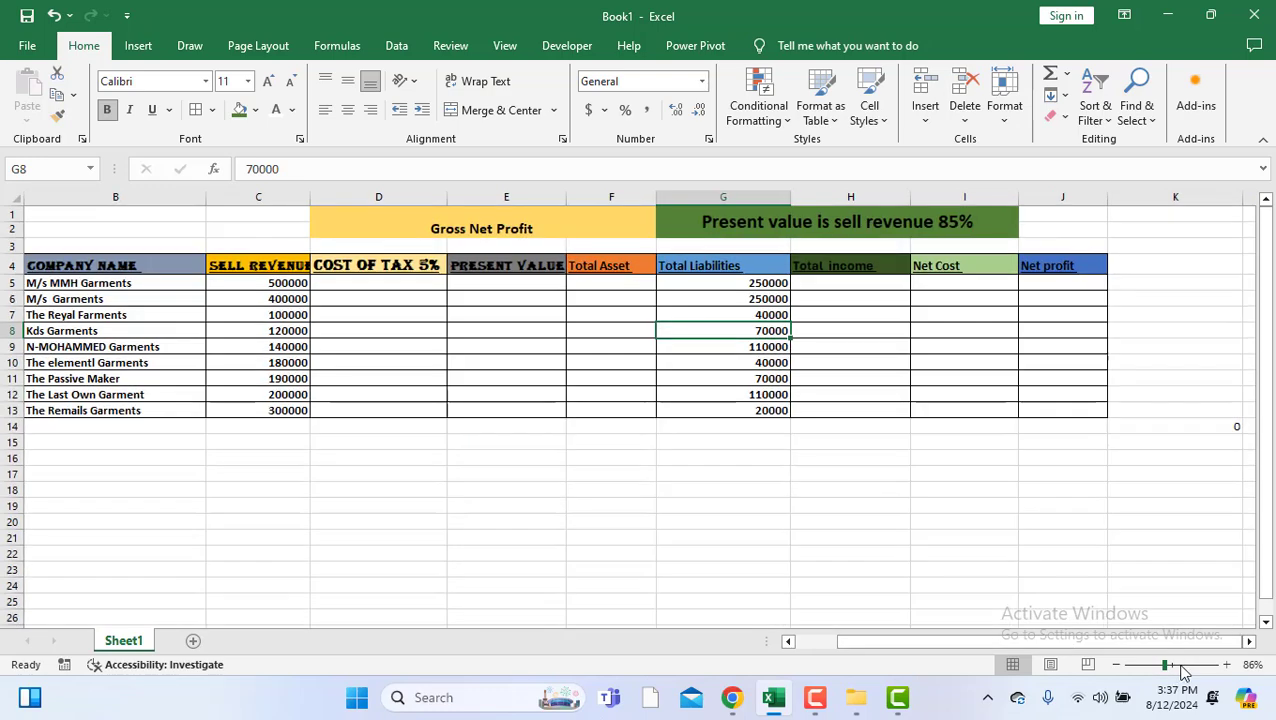
{"action": "left_click", "coordinate": [1177, 667]}
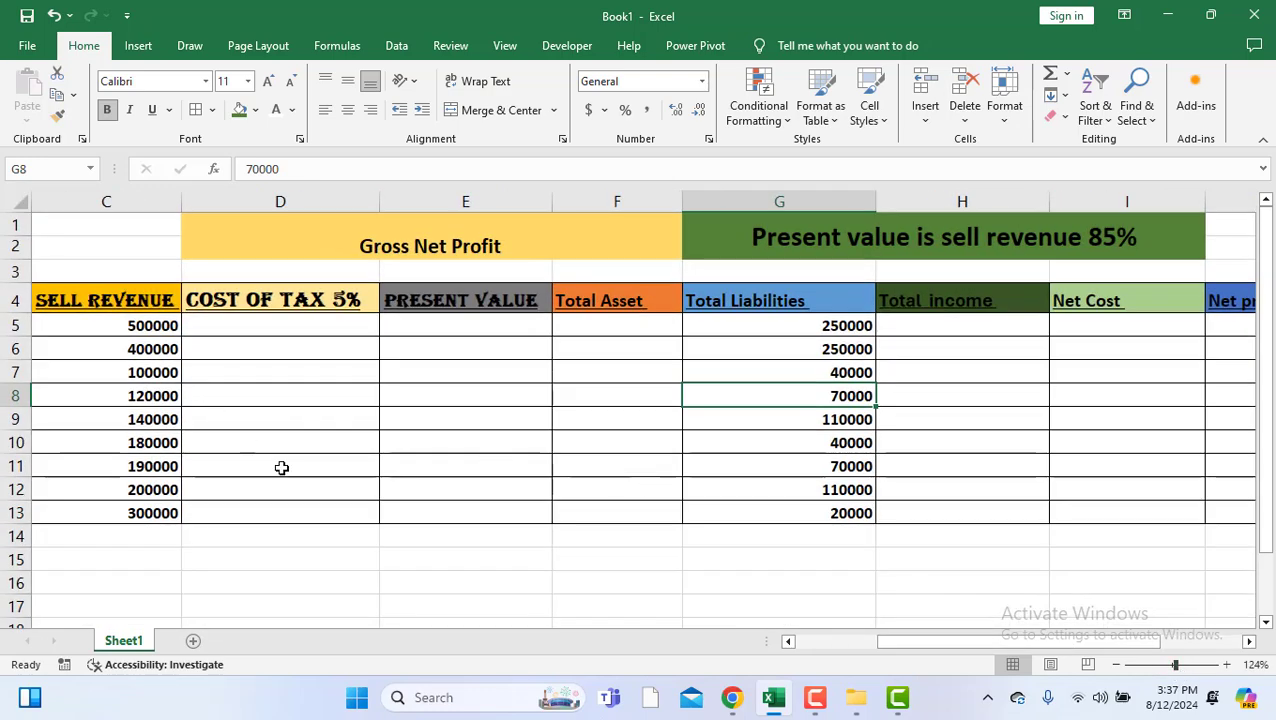
{"action": "left_click_drag", "start_coordinate": [918, 652], "coordinate": [845, 667]}
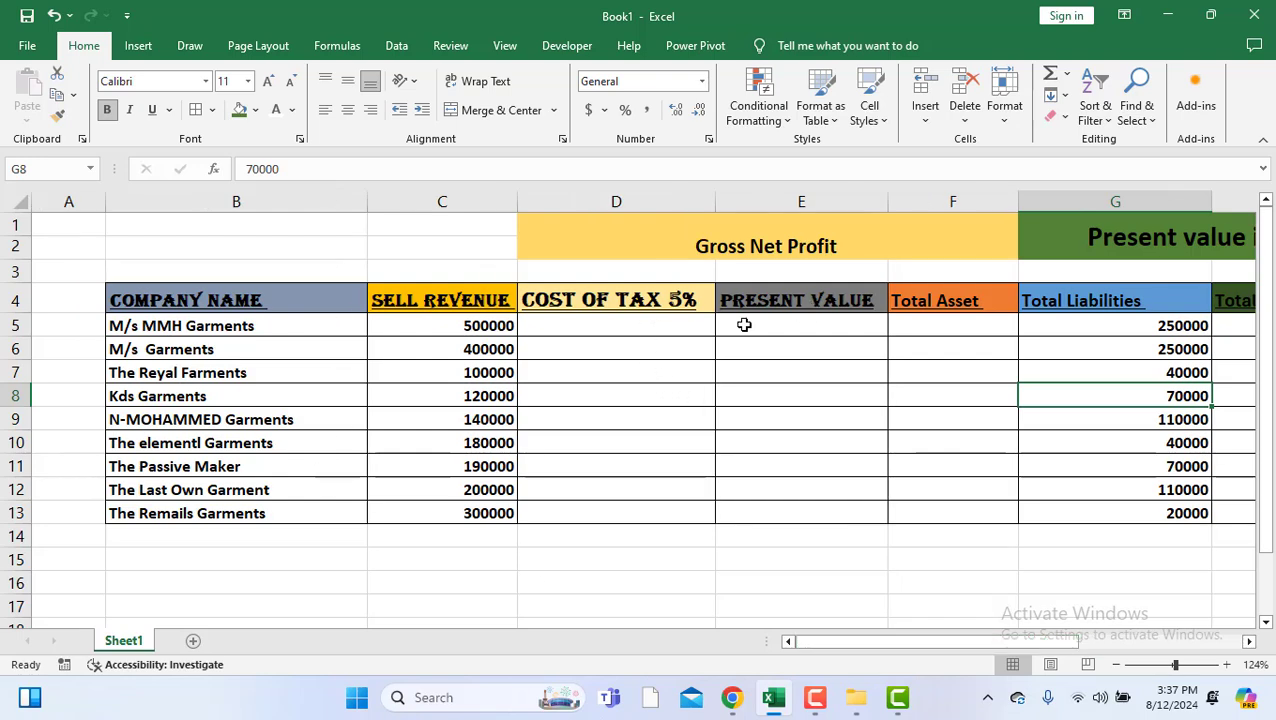
{"action": "mouse_move", "coordinate": [1015, 658]}
{"action": "left_mouse_down"}
{"action": "mouse_move", "coordinate": [1003, 655]}
{"action": "mouse_move", "coordinate": [1138, 652]}
{"action": "mouse_move", "coordinate": [1022, 657]}
{"action": "mouse_move", "coordinate": [1015, 645]}
{"action": "left_mouse_up"}
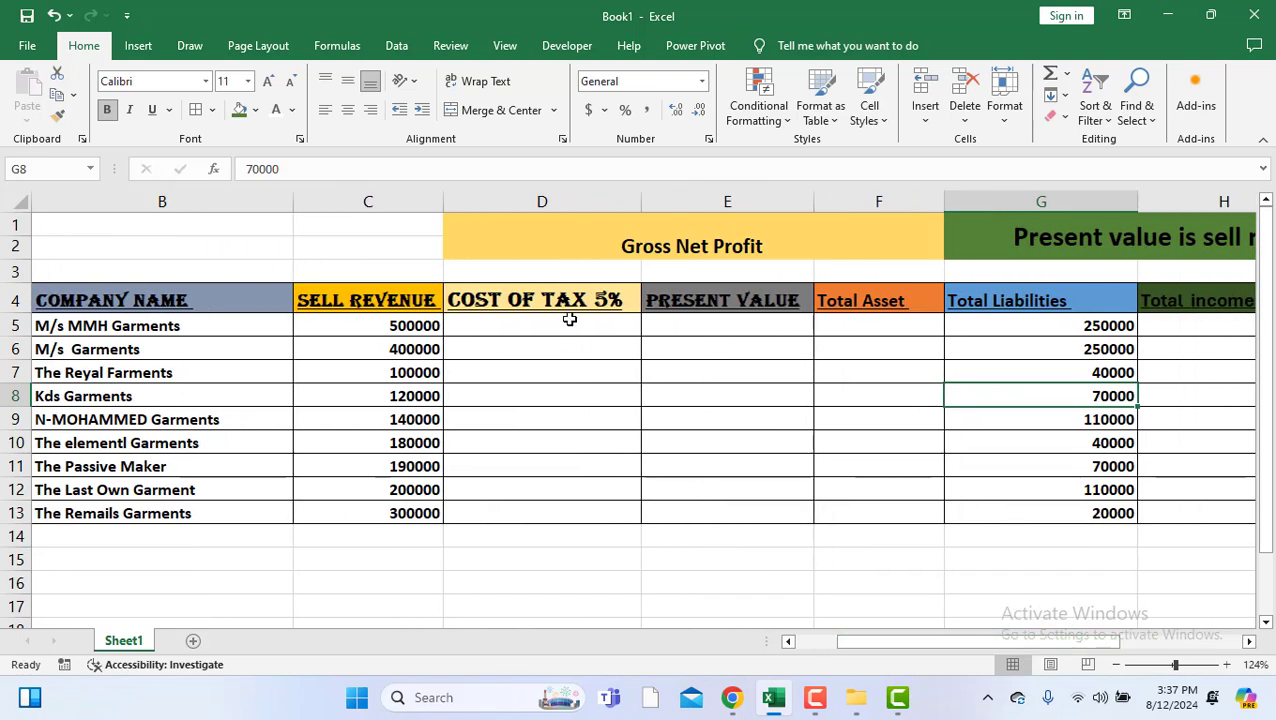
{"action": "left_click", "coordinate": [512, 323]}
{"action": "double_click", "coordinate": [512, 325]}
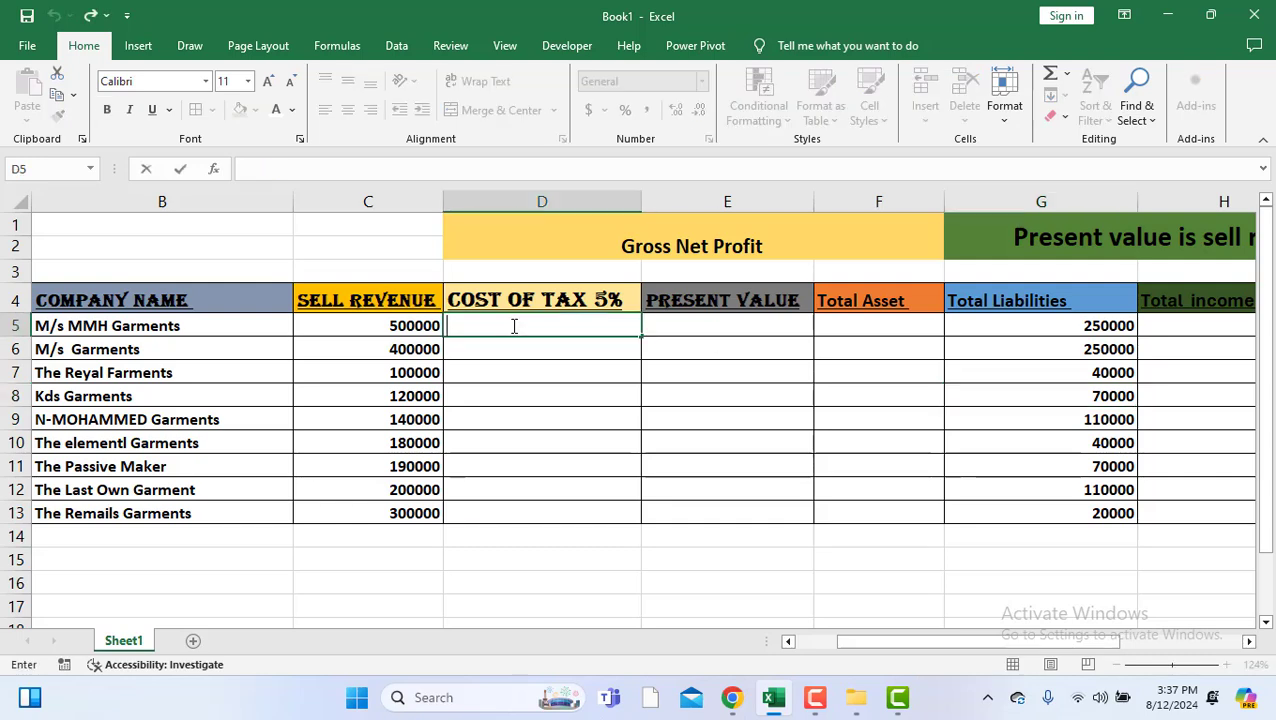
{"action": "type", "text": "="}
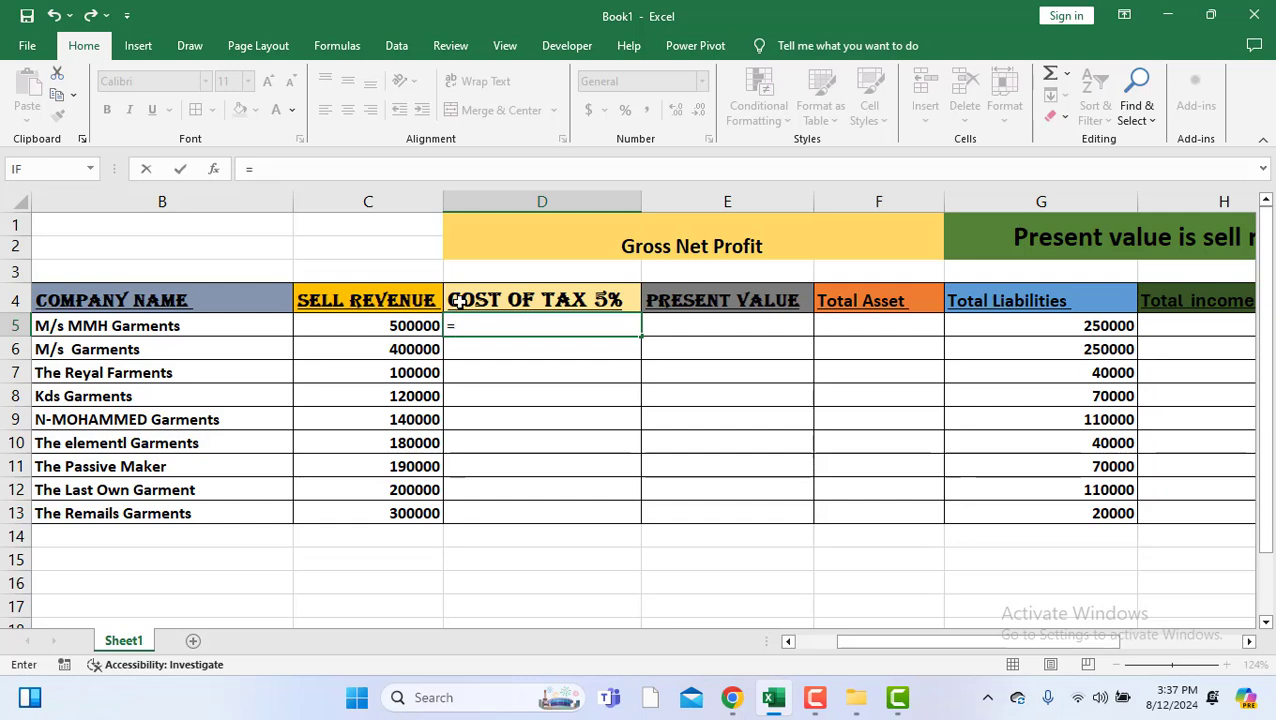
{"action": "left_click", "coordinate": [407, 323]}
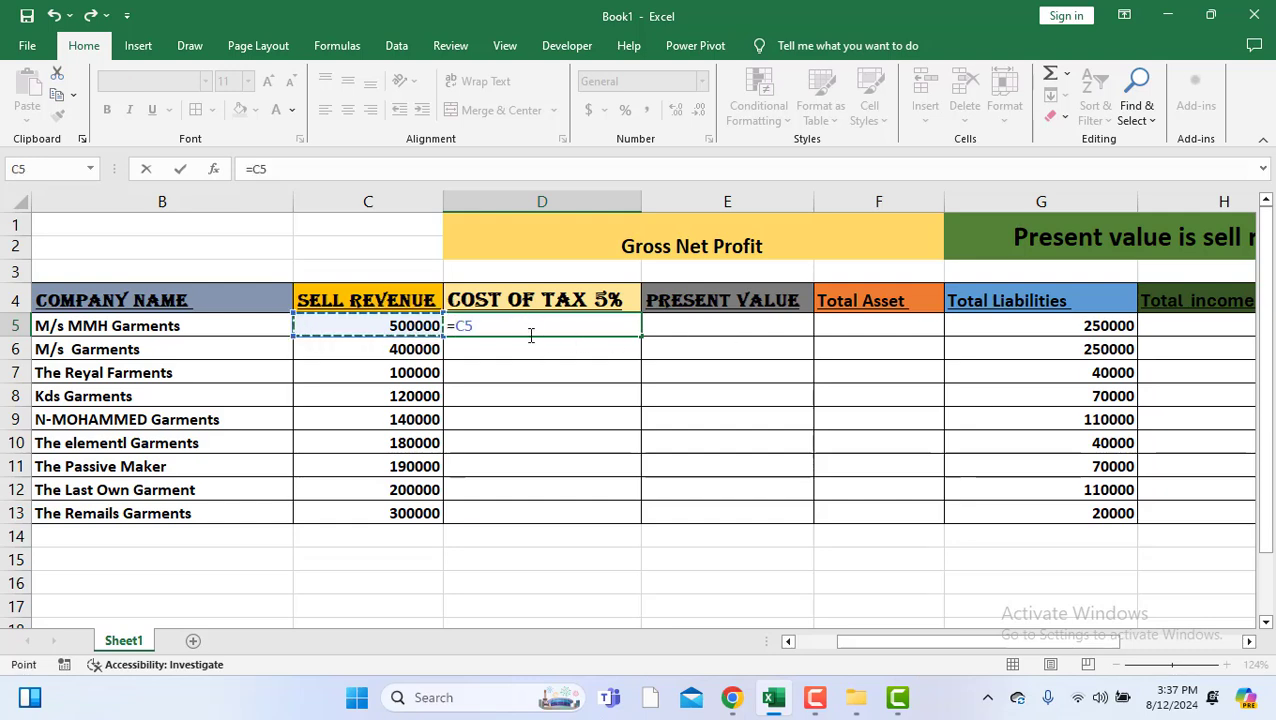
{"action": "type", "text": "*"}
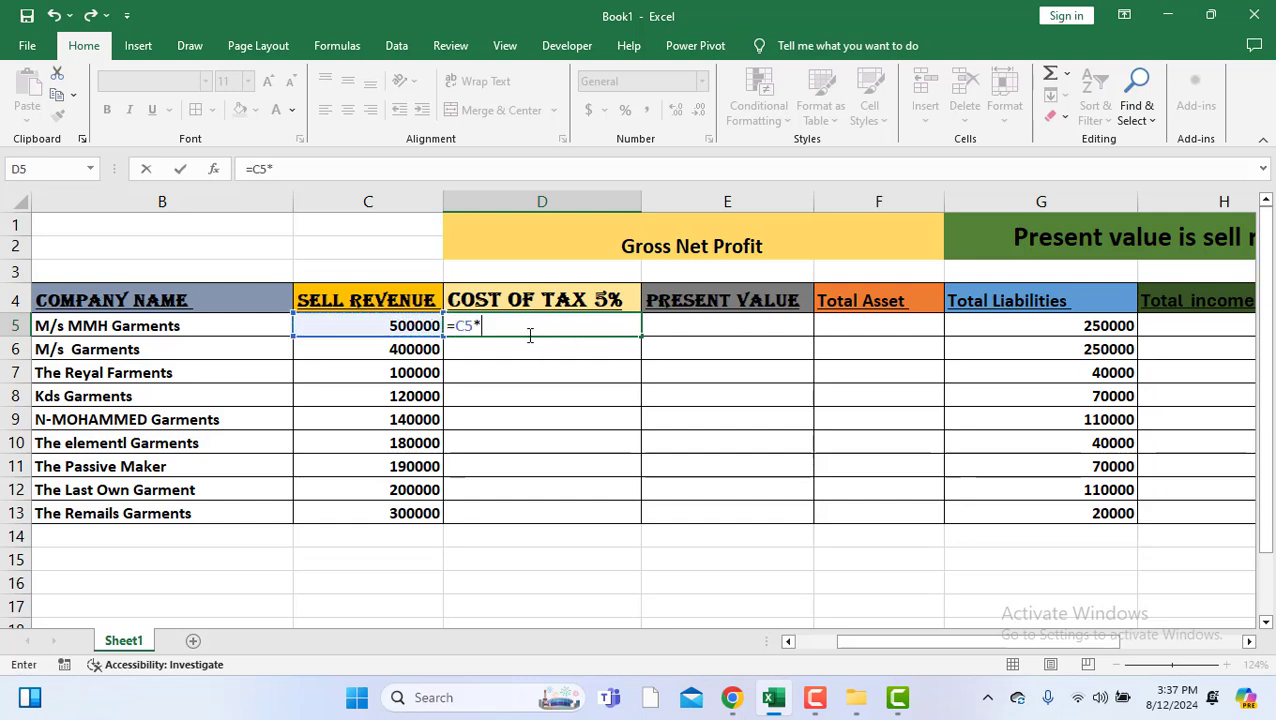
{"action": "type", "text": "5"}
{"action": "key", "text": "Return"}
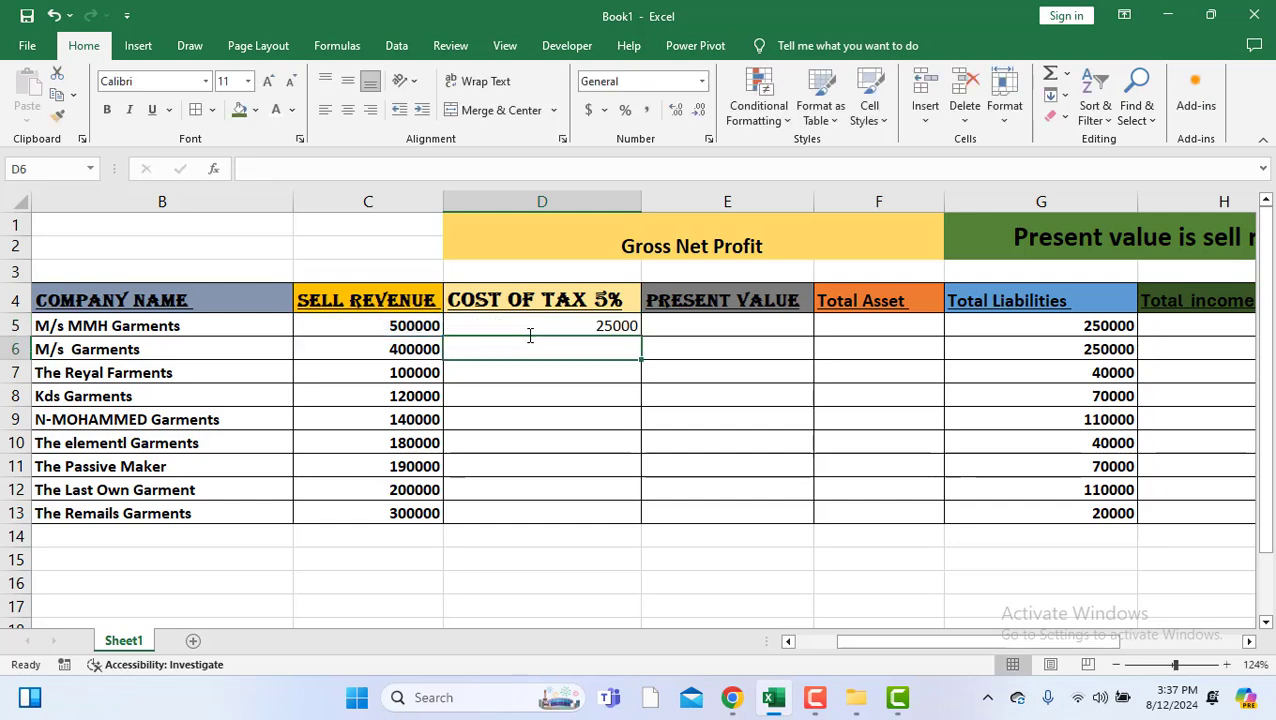
{"action": "left_click", "coordinate": [612, 325]}
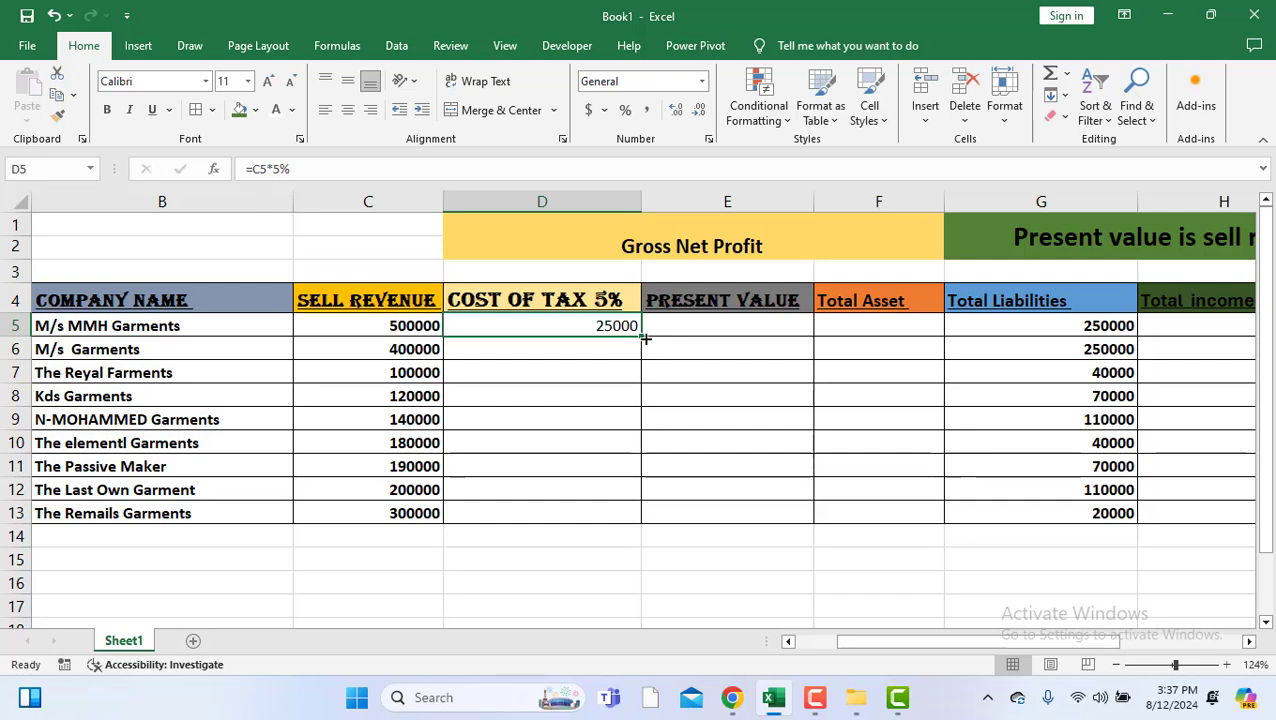
{"action": "left_click_drag", "start_coordinate": [638, 337], "coordinate": [644, 495]}
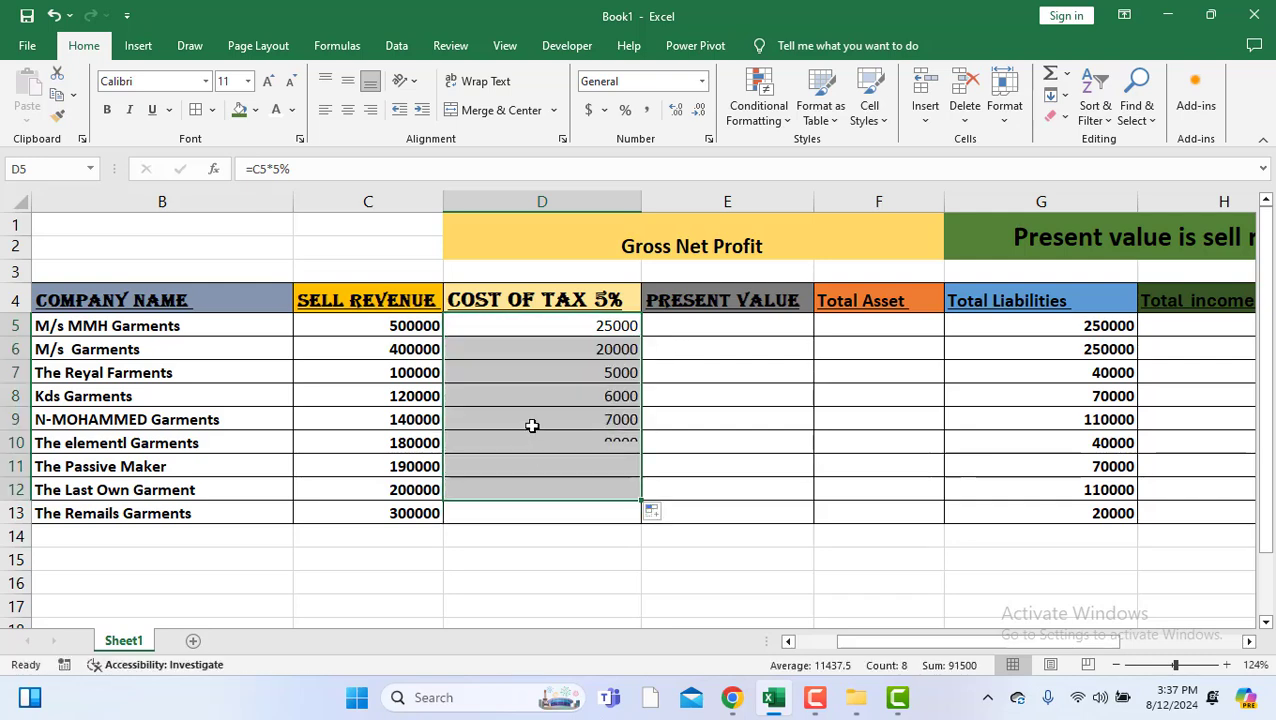
Step: Apply the dollar Accounting number format to the sell revenue in C5:C13 and the tax cost in D5:D13
{"action": "left_click_drag", "start_coordinate": [395, 332], "coordinate": [413, 515]}
{"action": "left_click", "coordinate": [589, 110]}
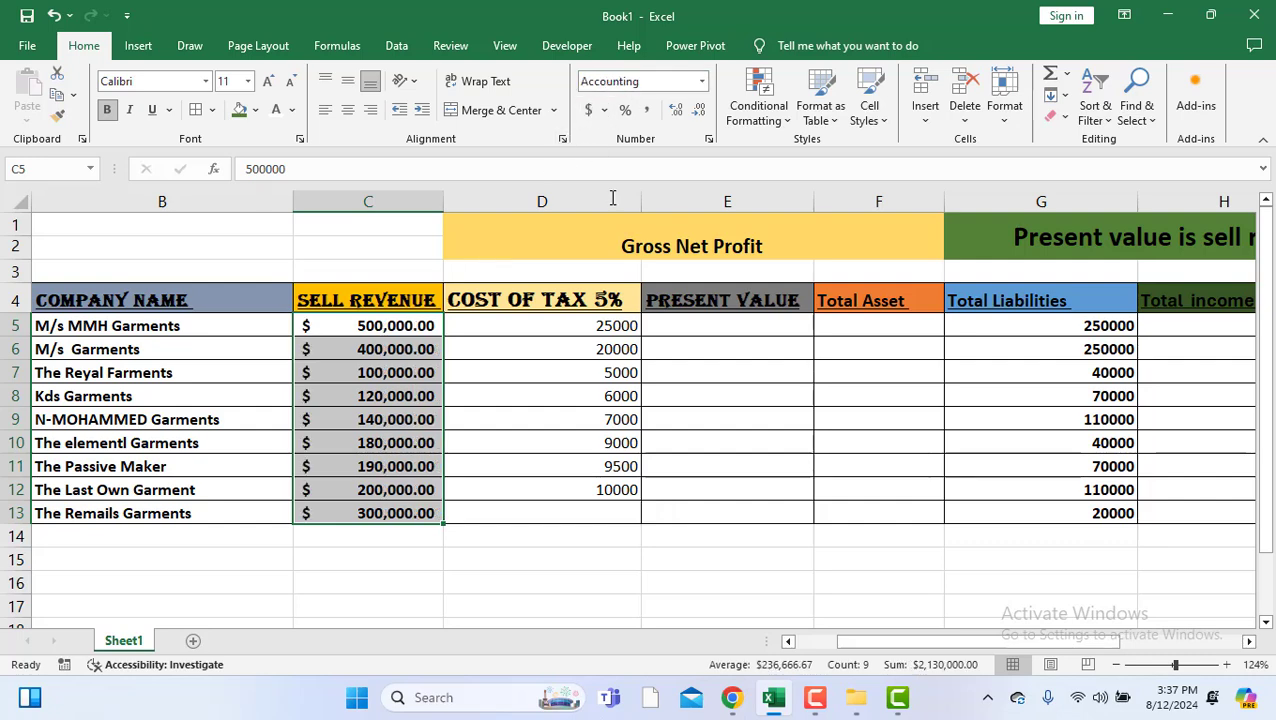
{"action": "left_click_drag", "start_coordinate": [598, 327], "coordinate": [614, 510]}
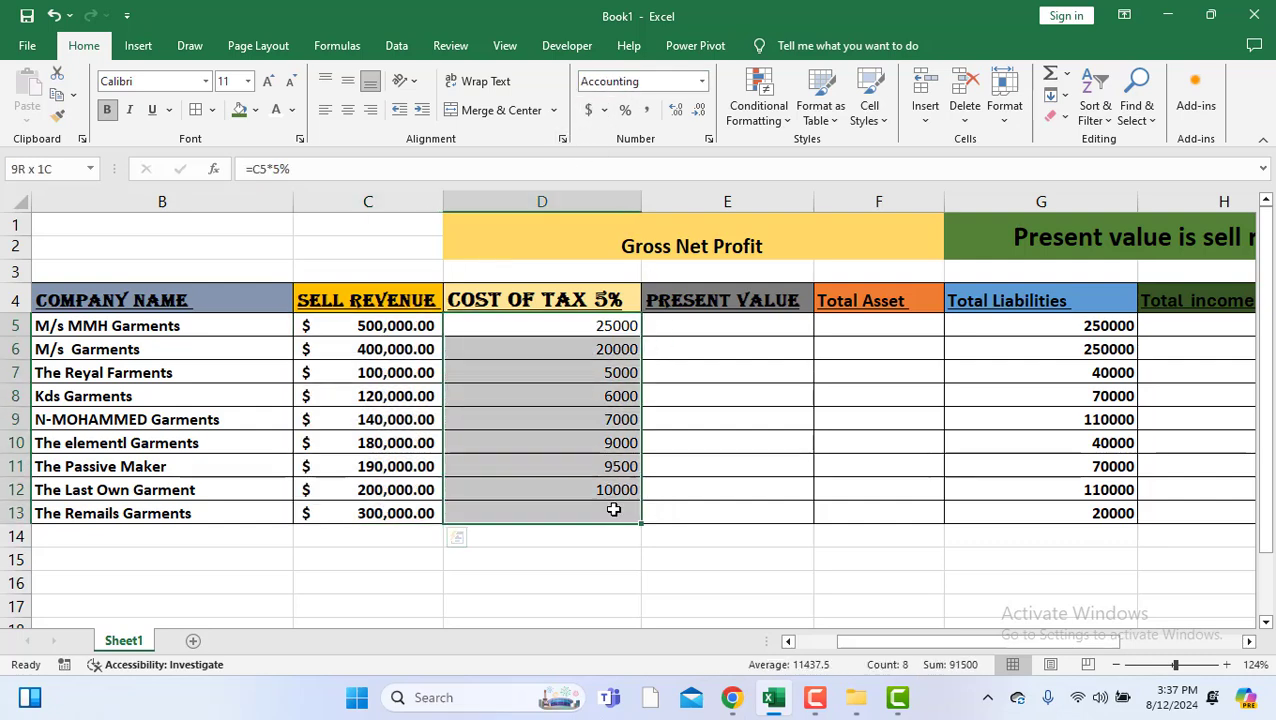
{"action": "left_click", "coordinate": [591, 112]}
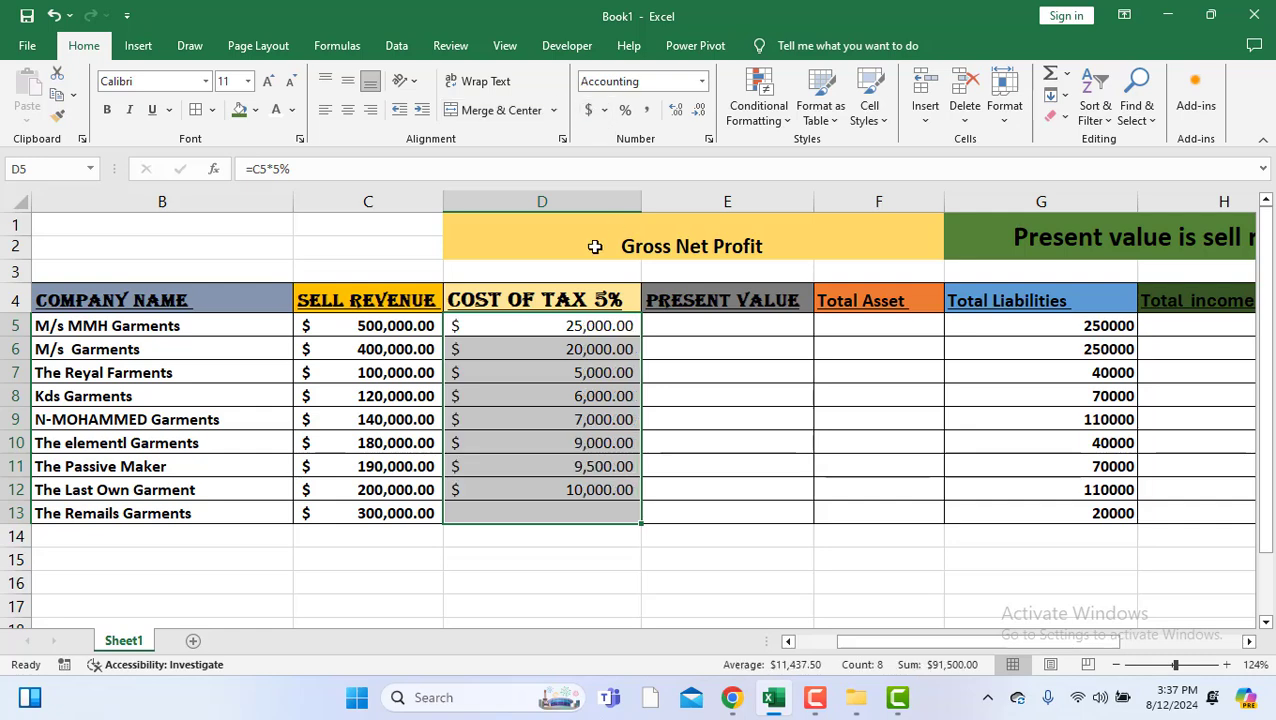
Step: Extend the tax cost formula down the column through D13 for the last company
{"action": "left_click", "coordinate": [617, 490]}
{"action": "left_click_drag", "start_coordinate": [601, 327], "coordinate": [632, 524]}
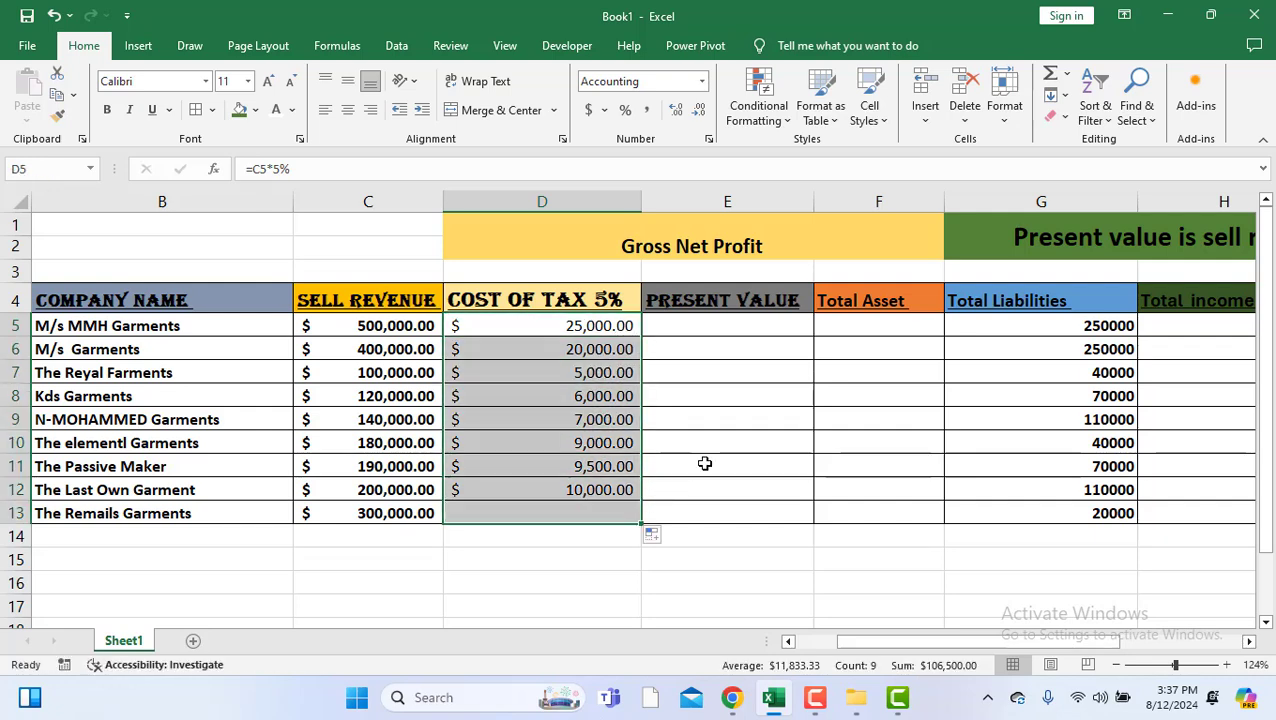
{"action": "left_click", "coordinate": [621, 324]}
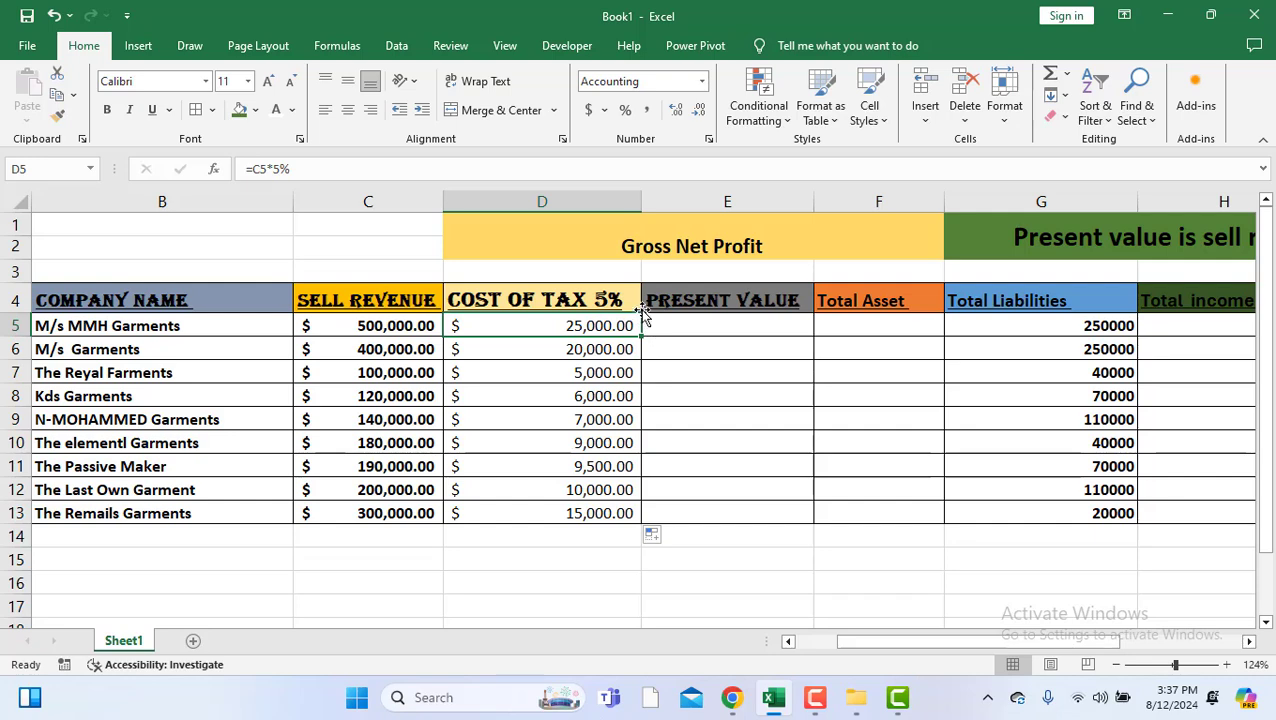
Step: Calculate the present value in E5 with =C5-D5 and fill the formula down to E13
{"action": "left_click", "coordinate": [730, 325]}
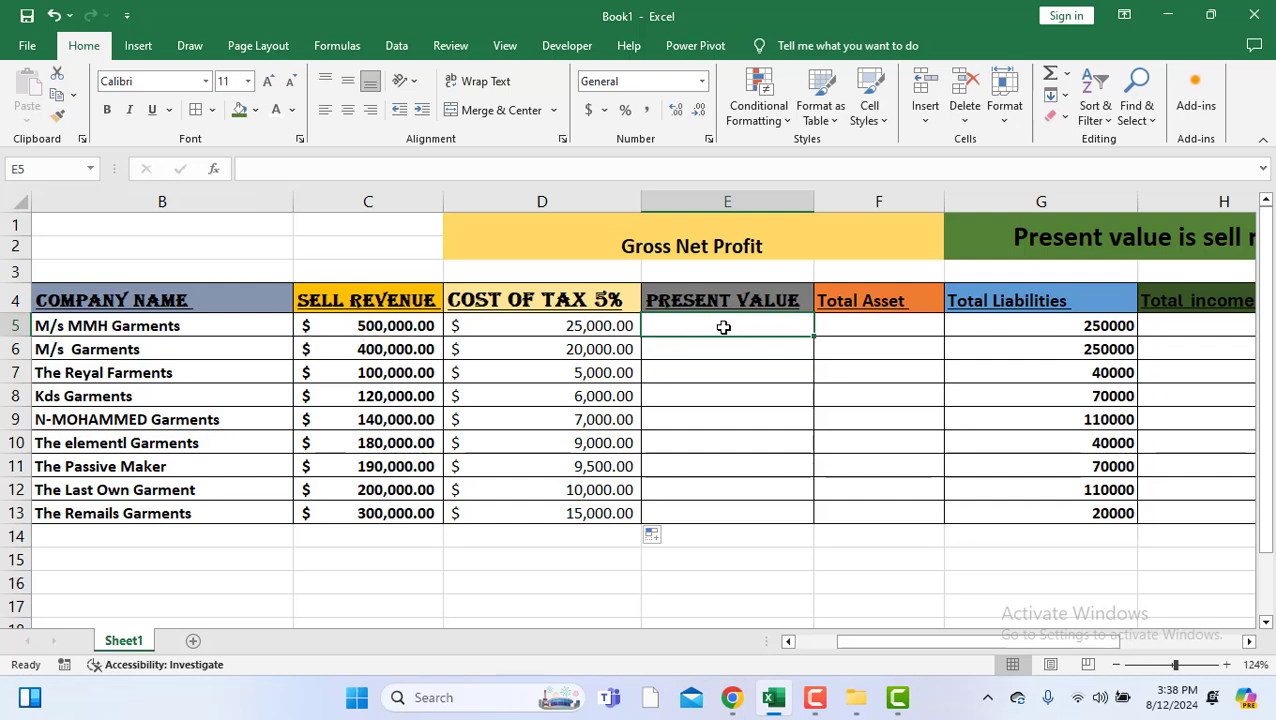
{"action": "type", "text": "="}
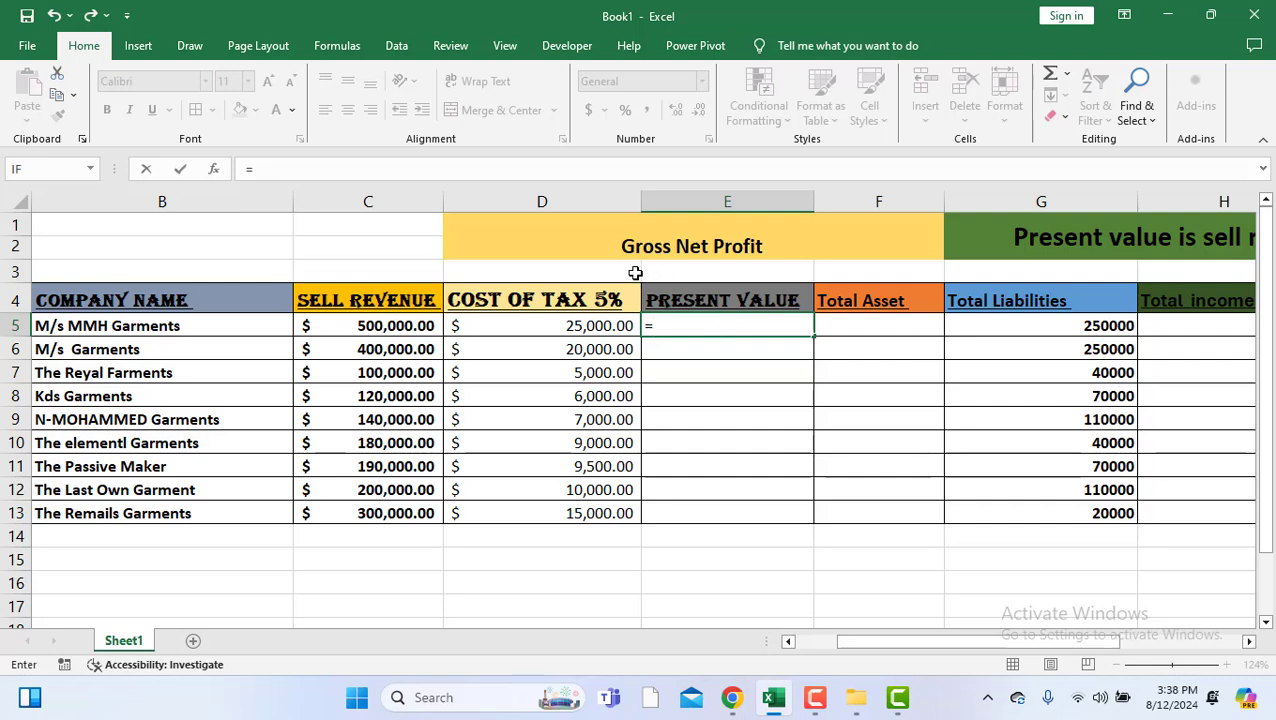
{"action": "left_click", "coordinate": [340, 322]}
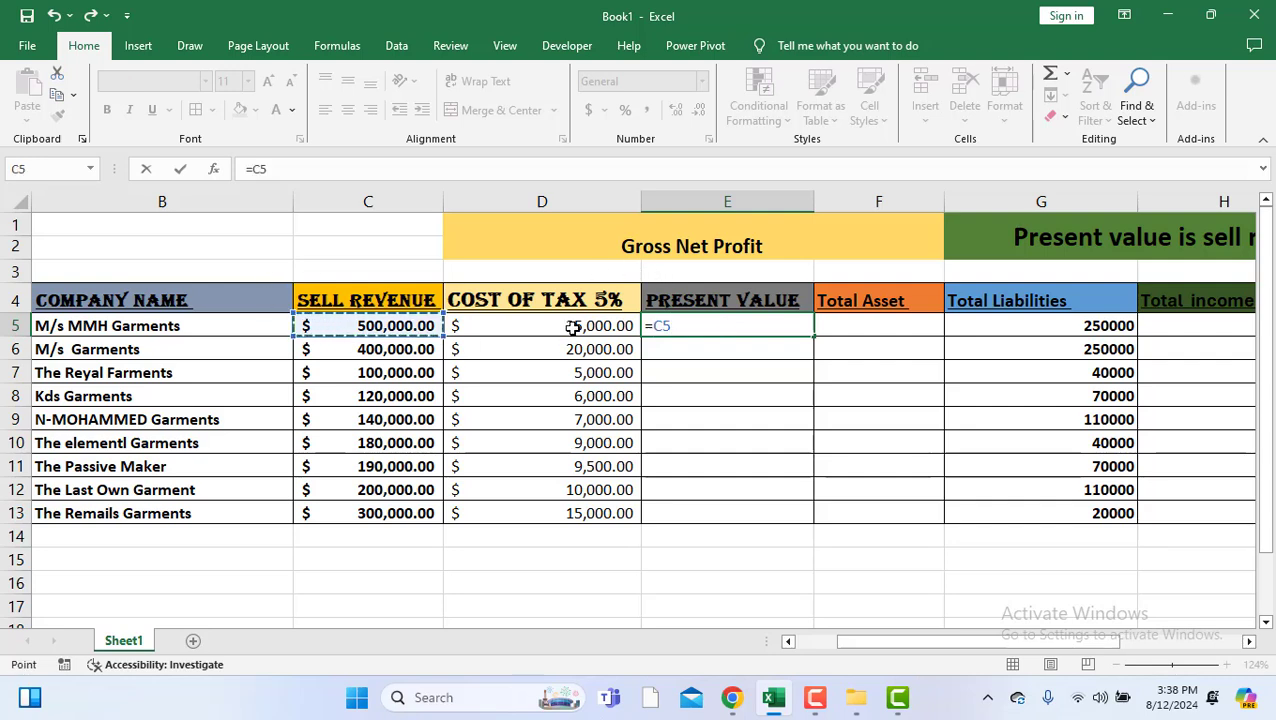
{"action": "type", "text": "-"}
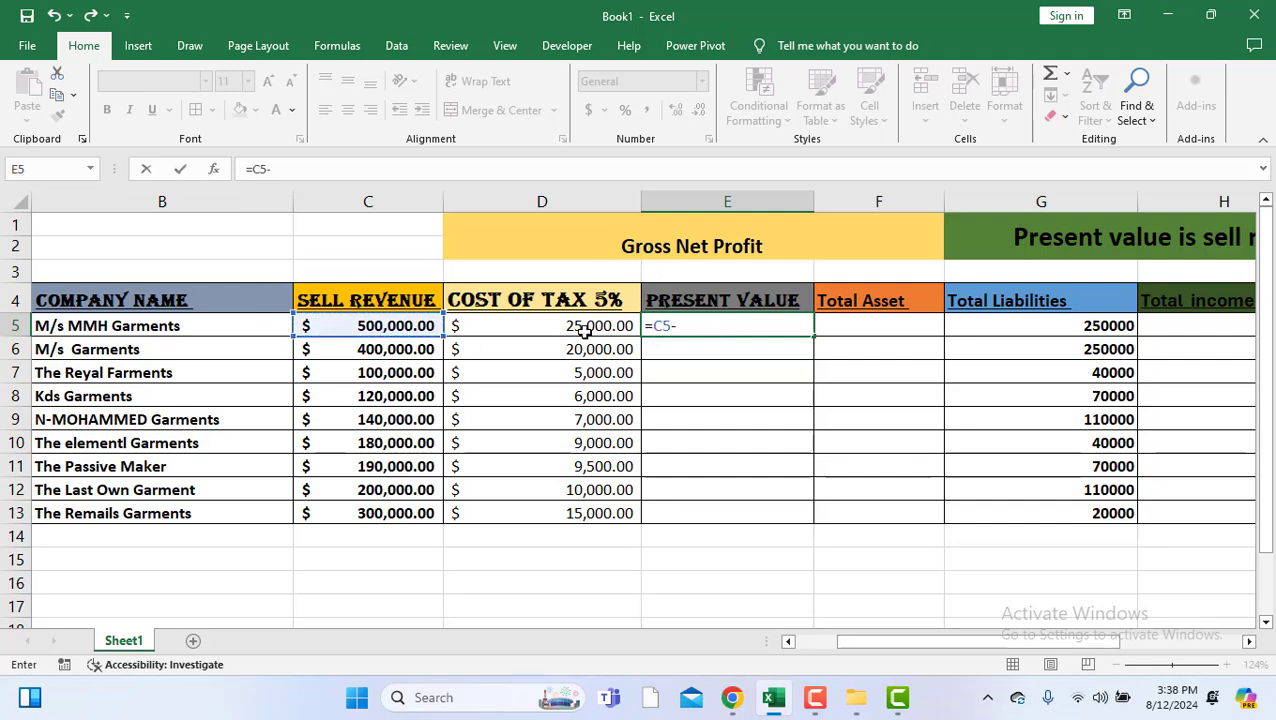
{"action": "left_click", "coordinate": [585, 330]}
{"action": "key", "text": "Return"}
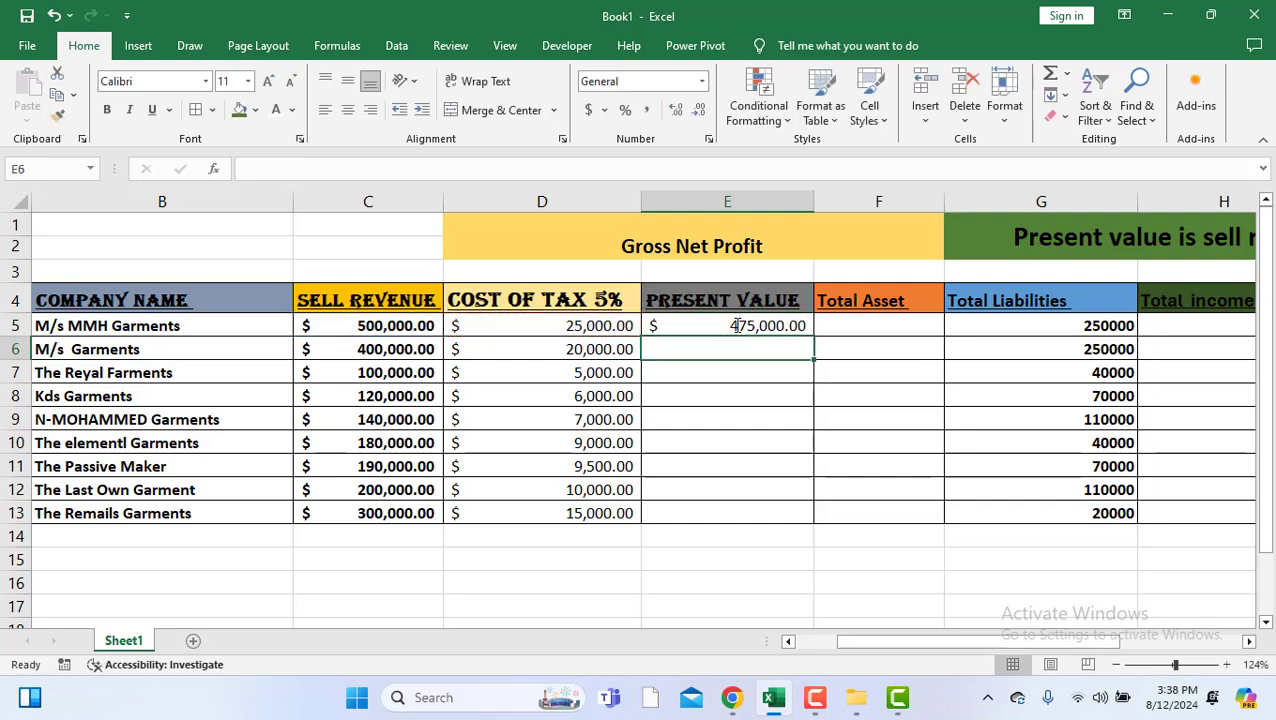
{"action": "left_click", "coordinate": [806, 330]}
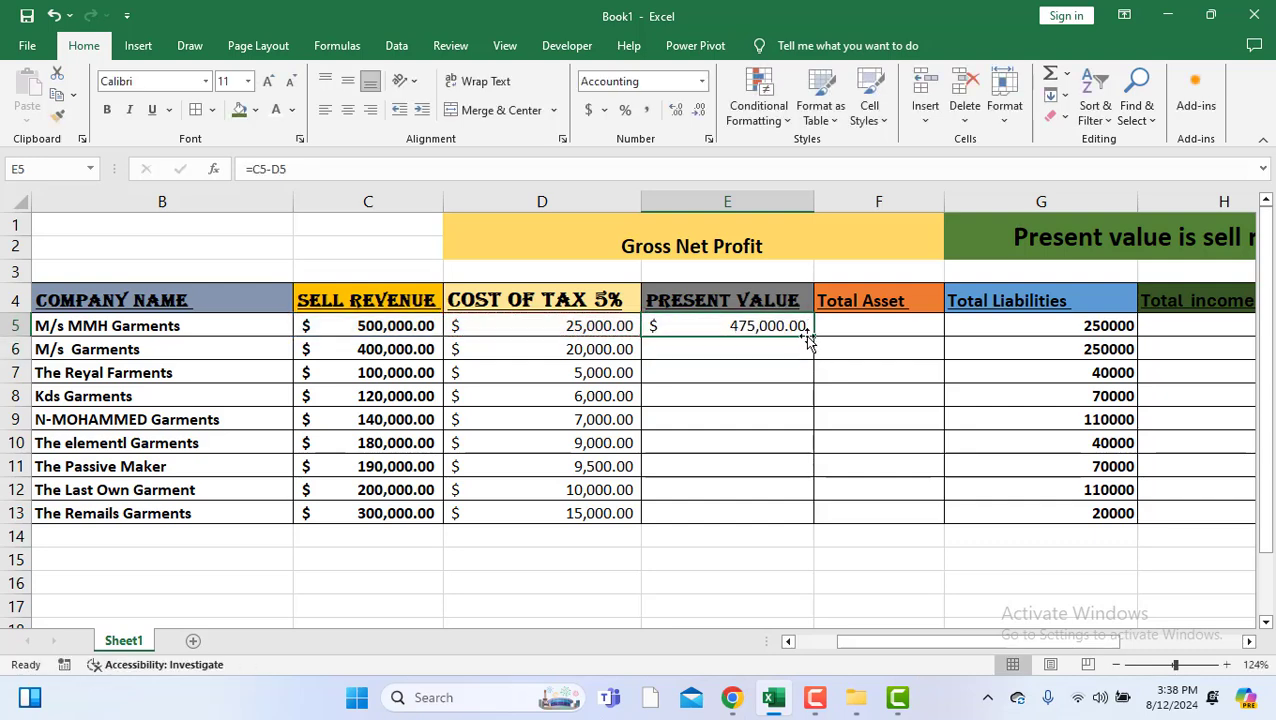
{"action": "left_click_drag", "start_coordinate": [815, 338], "coordinate": [778, 516]}
Step: Calculate the total income in H5 with =E5-G5 and fill the formula down to H13
{"action": "left_click", "coordinate": [855, 328]}
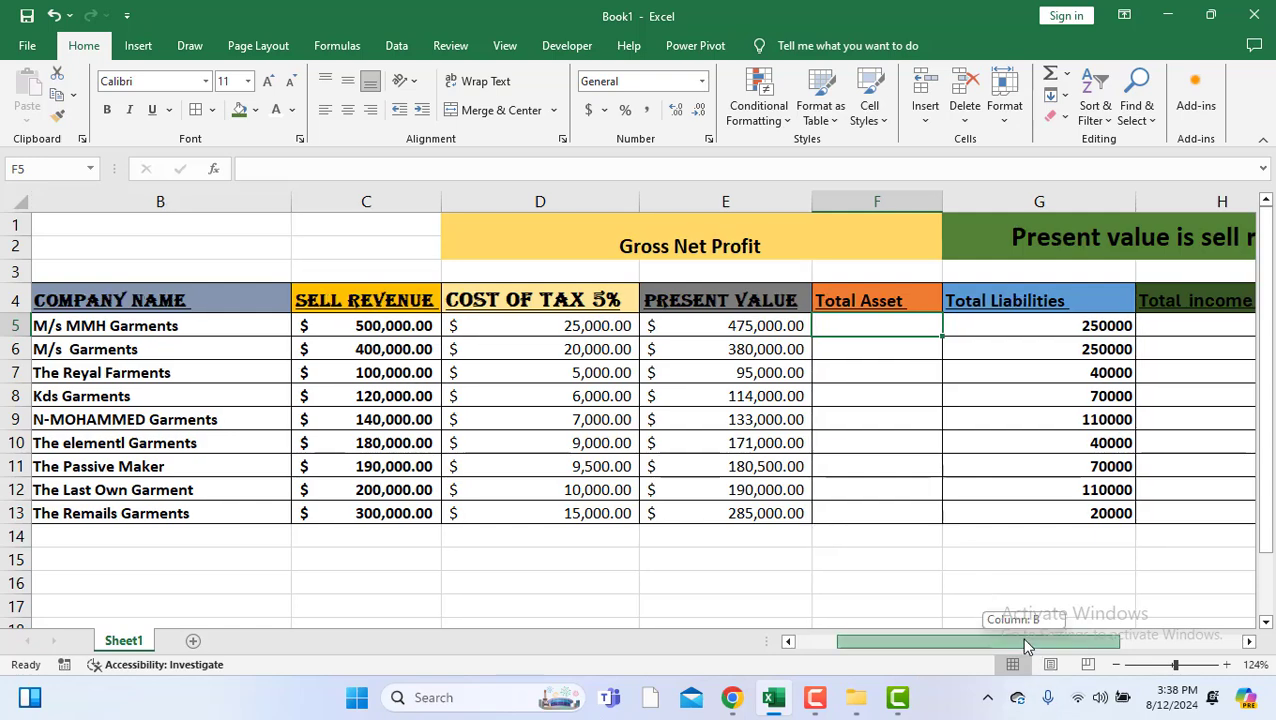
{"action": "left_click_drag", "start_coordinate": [1021, 640], "coordinate": [1061, 641]}
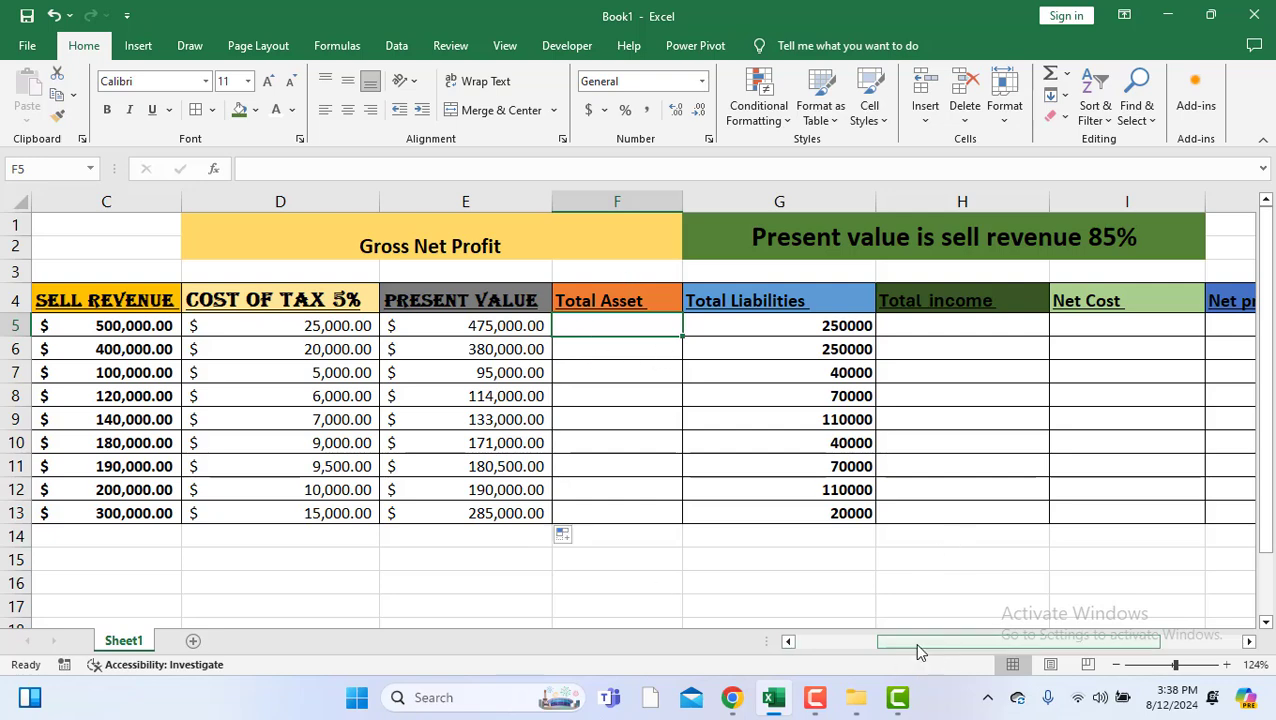
{"action": "left_click_drag", "start_coordinate": [917, 643], "coordinate": [957, 641]}
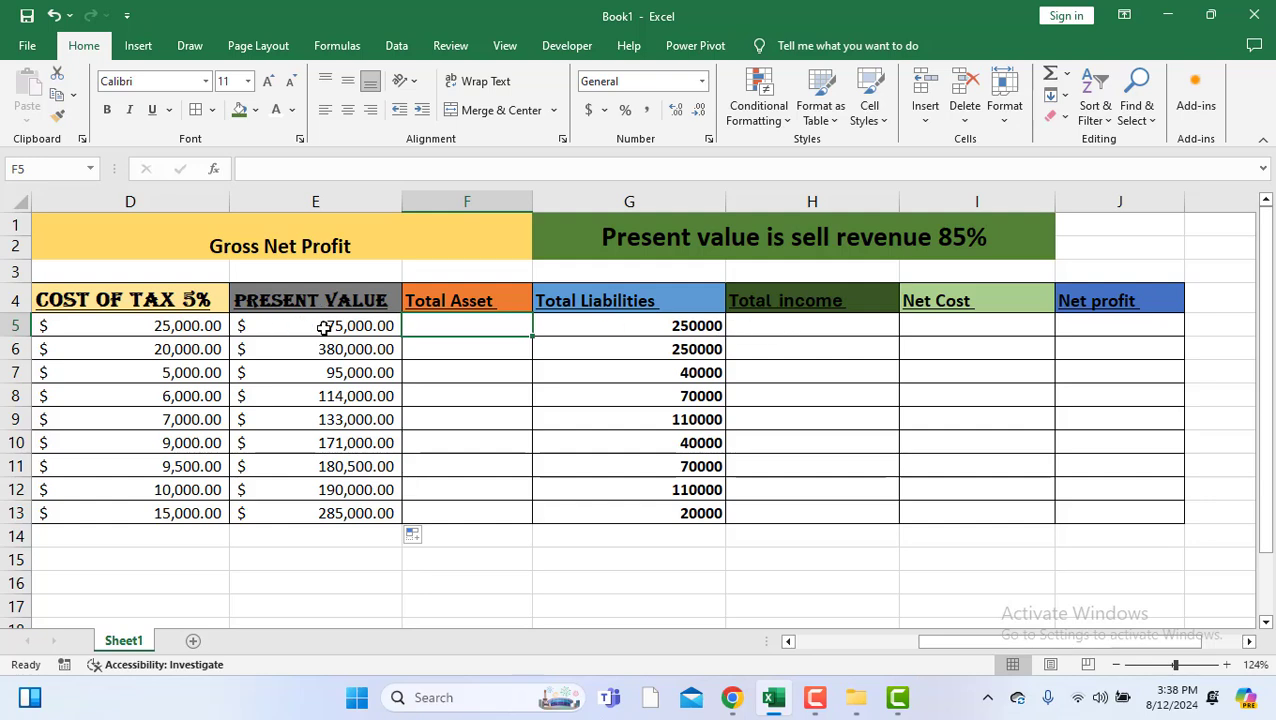
{"action": "left_click", "coordinate": [800, 324]}
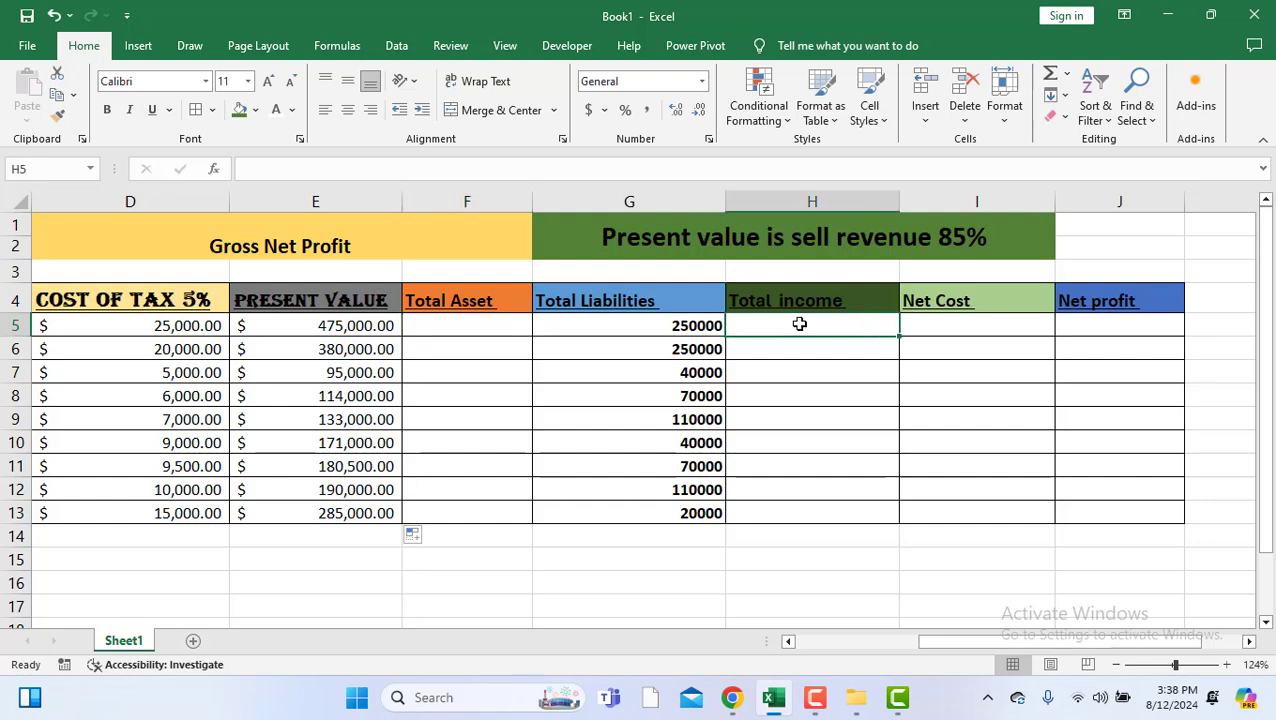
{"action": "type", "text": "="}
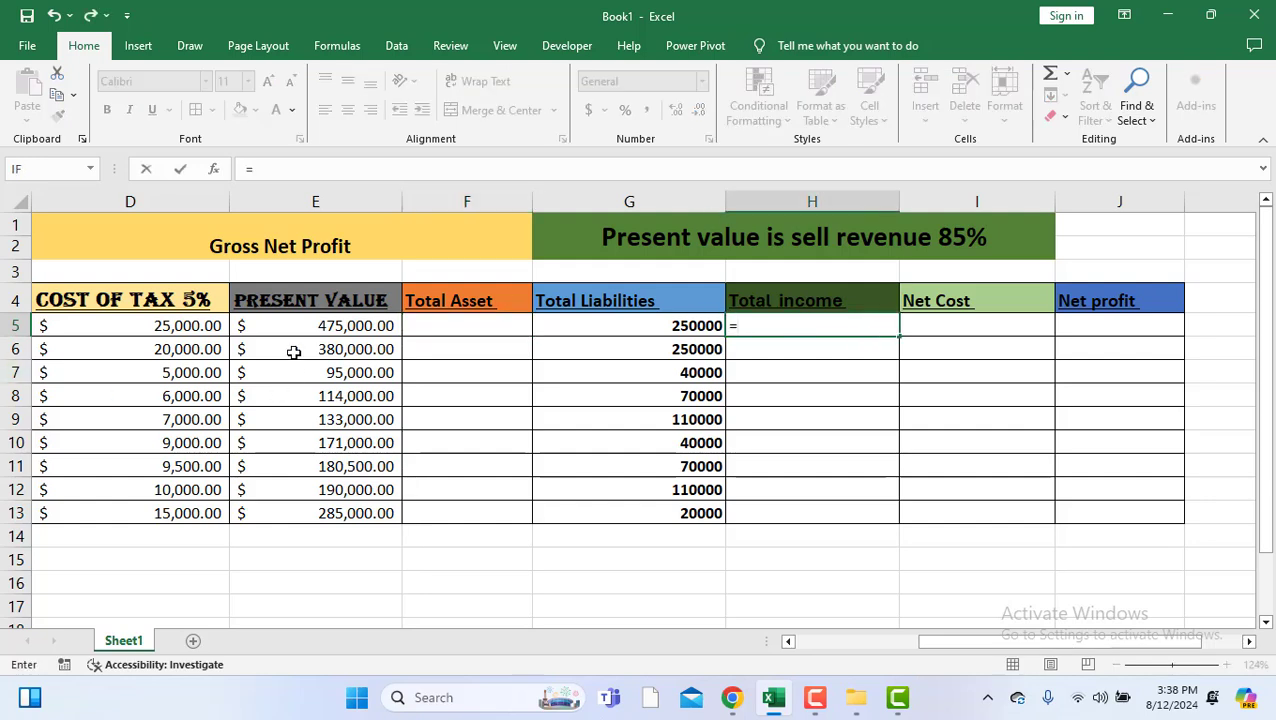
{"action": "left_click", "coordinate": [338, 328]}
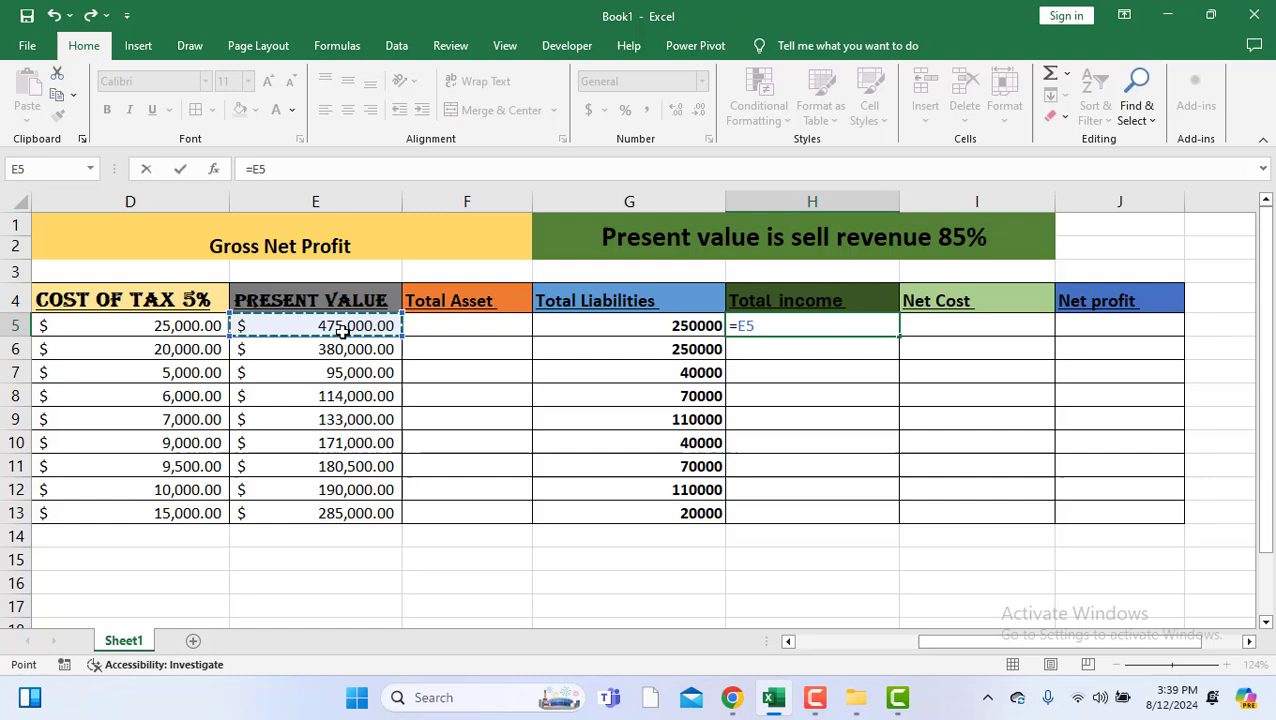
{"action": "type", "text": "-"}
{"action": "left_click", "coordinate": [632, 326]}
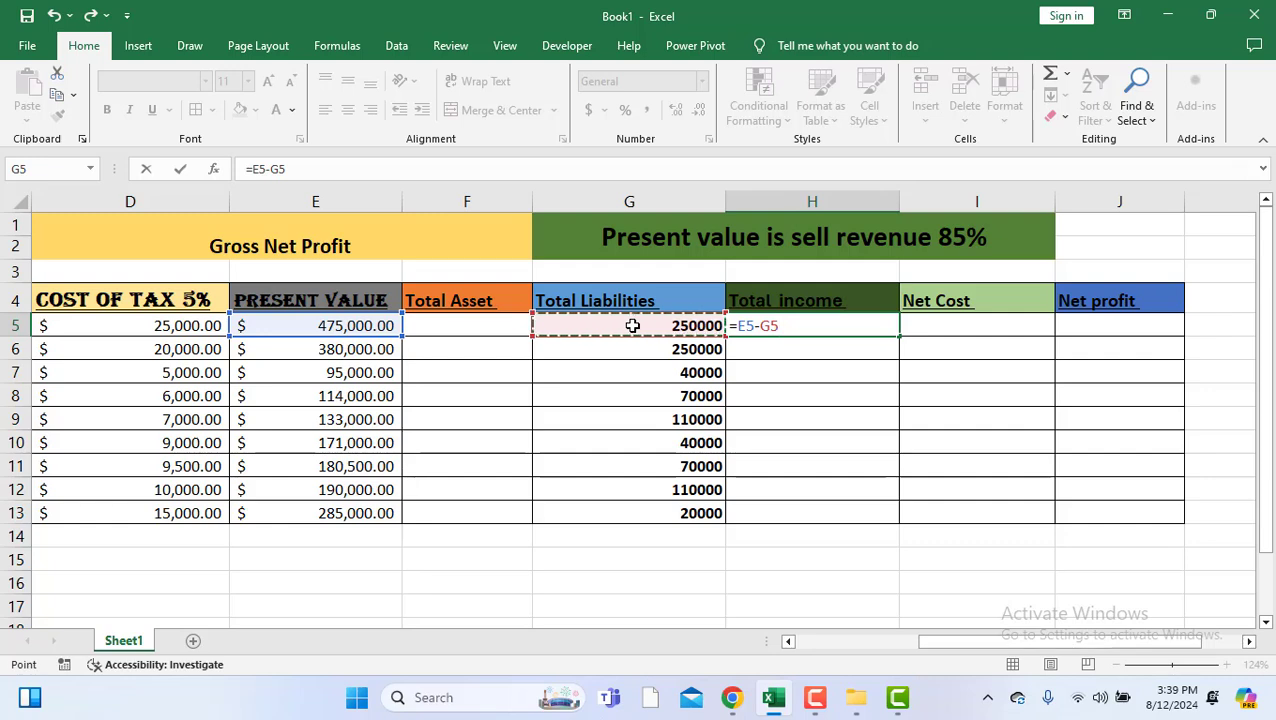
{"action": "key", "text": "Return"}
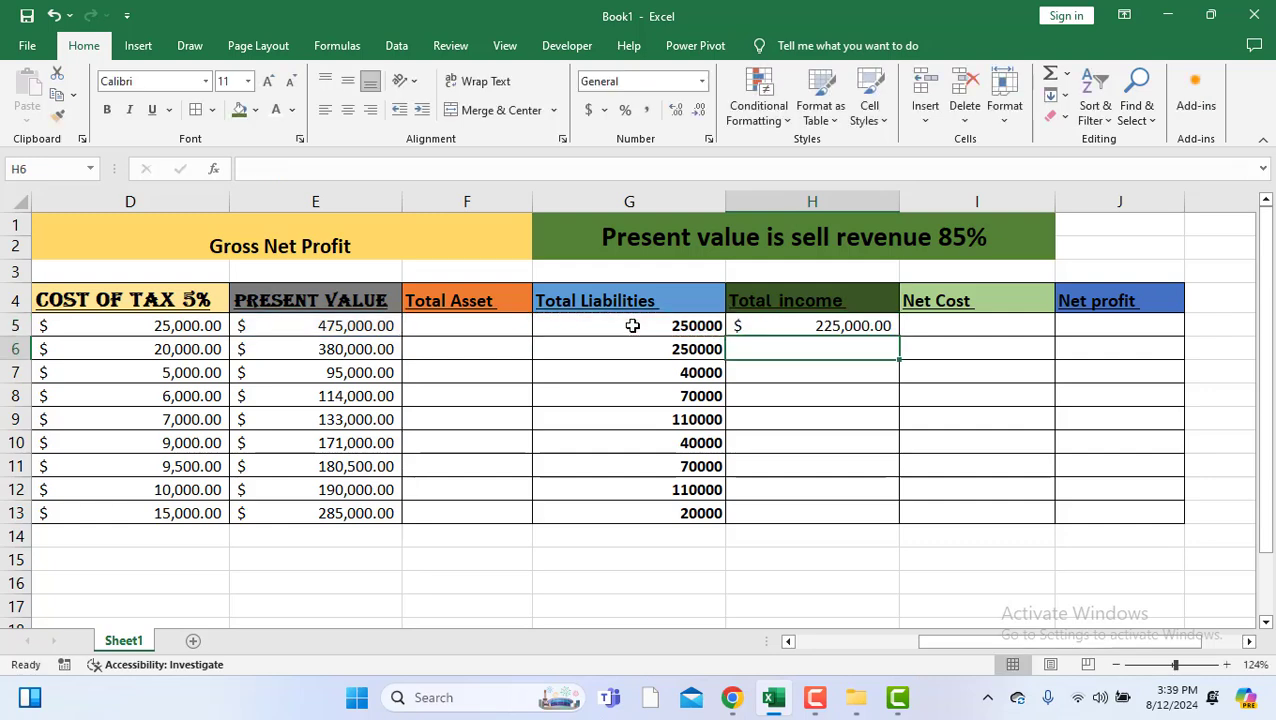
{"action": "left_click", "coordinate": [872, 320]}
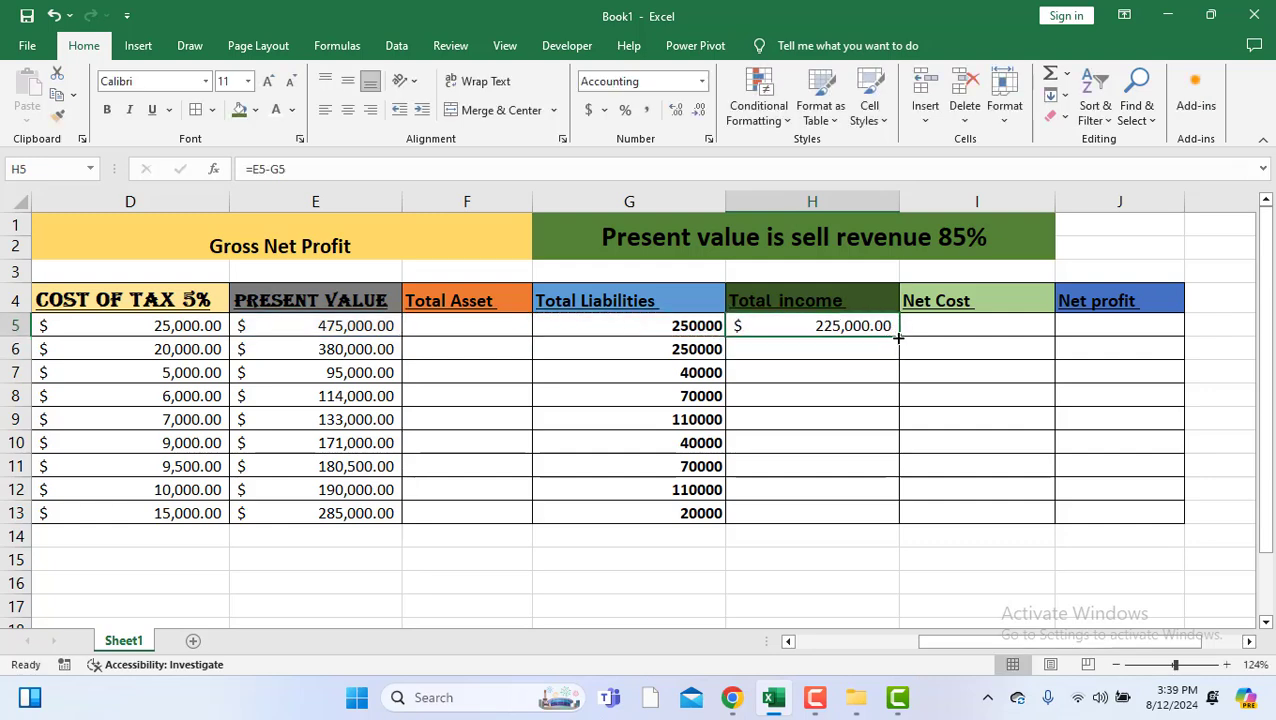
{"action": "left_click_drag", "start_coordinate": [898, 338], "coordinate": [915, 522]}
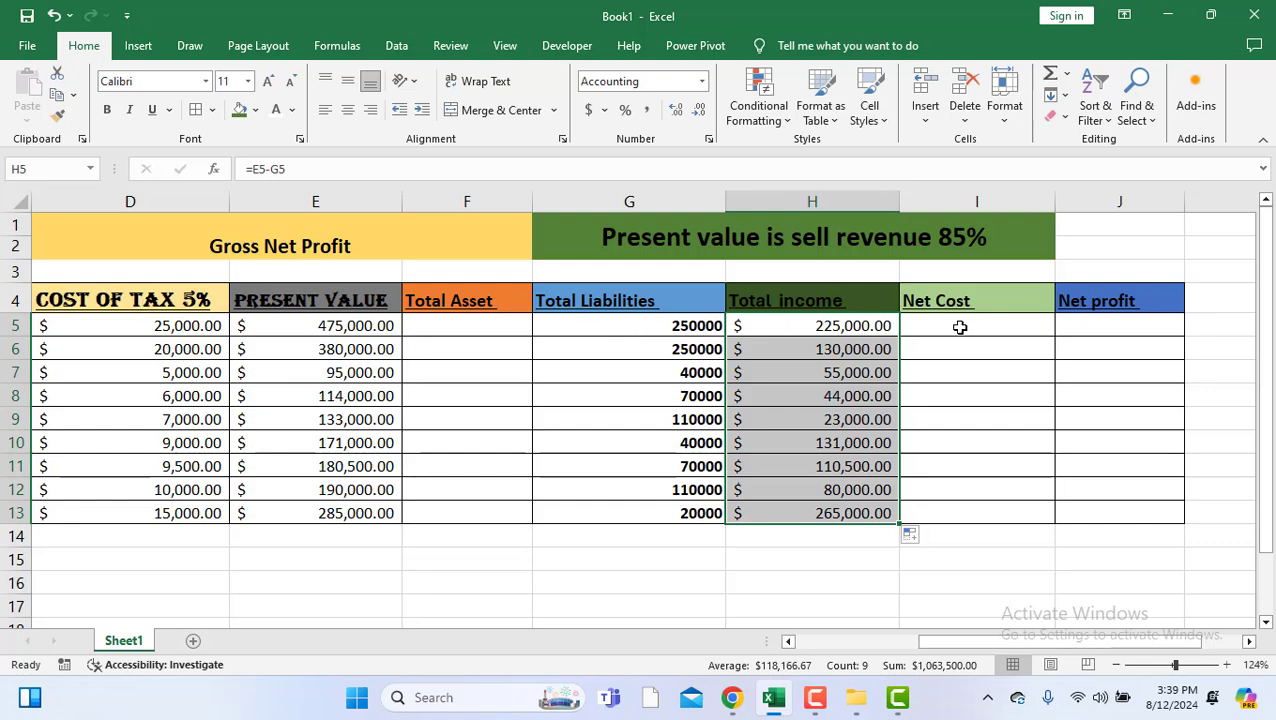
Step: Calculate the net cost in I5 with =D5+G5 and fill the formula down to I13
{"action": "left_click", "coordinate": [959, 327]}
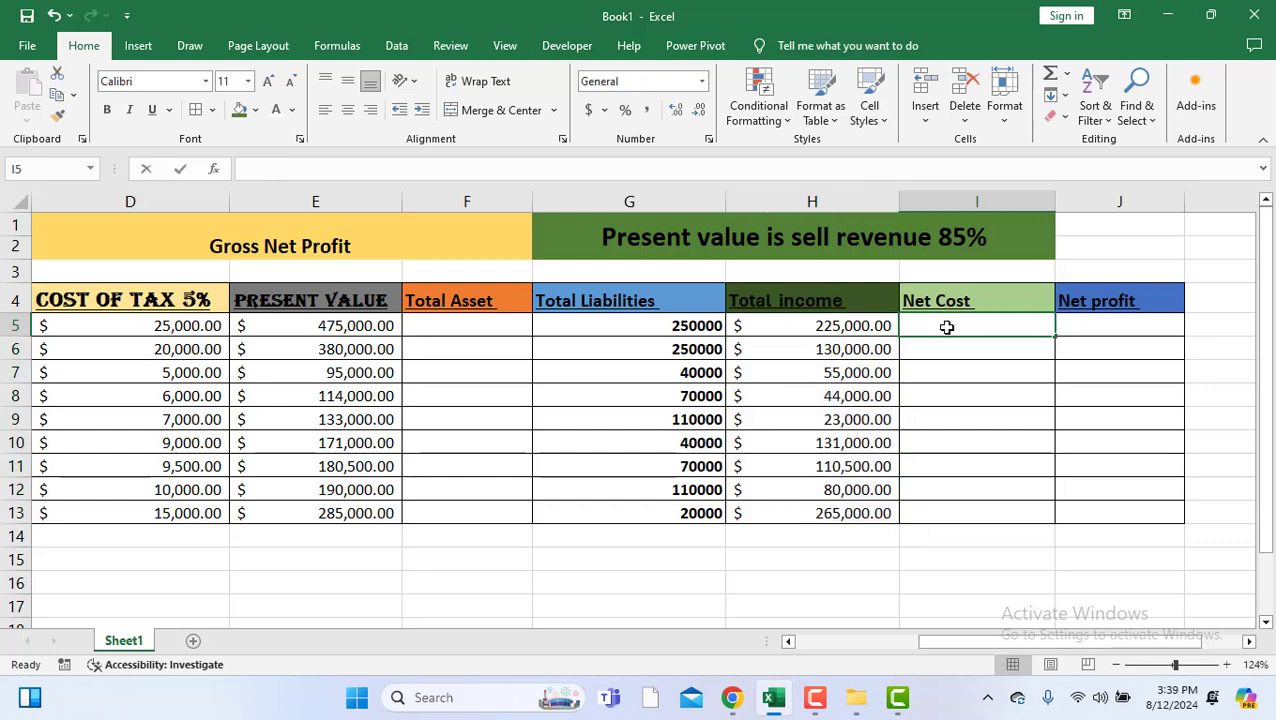
{"action": "type", "text": "="}
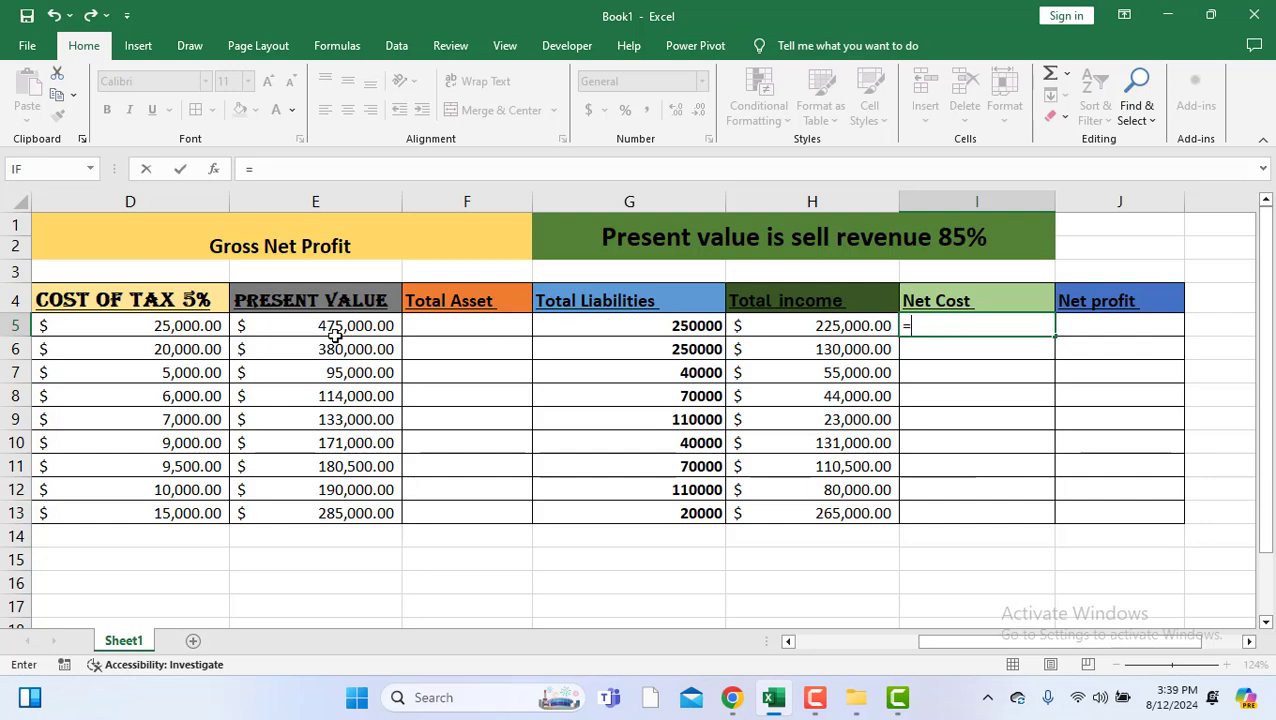
{"action": "left_click", "coordinate": [176, 327]}
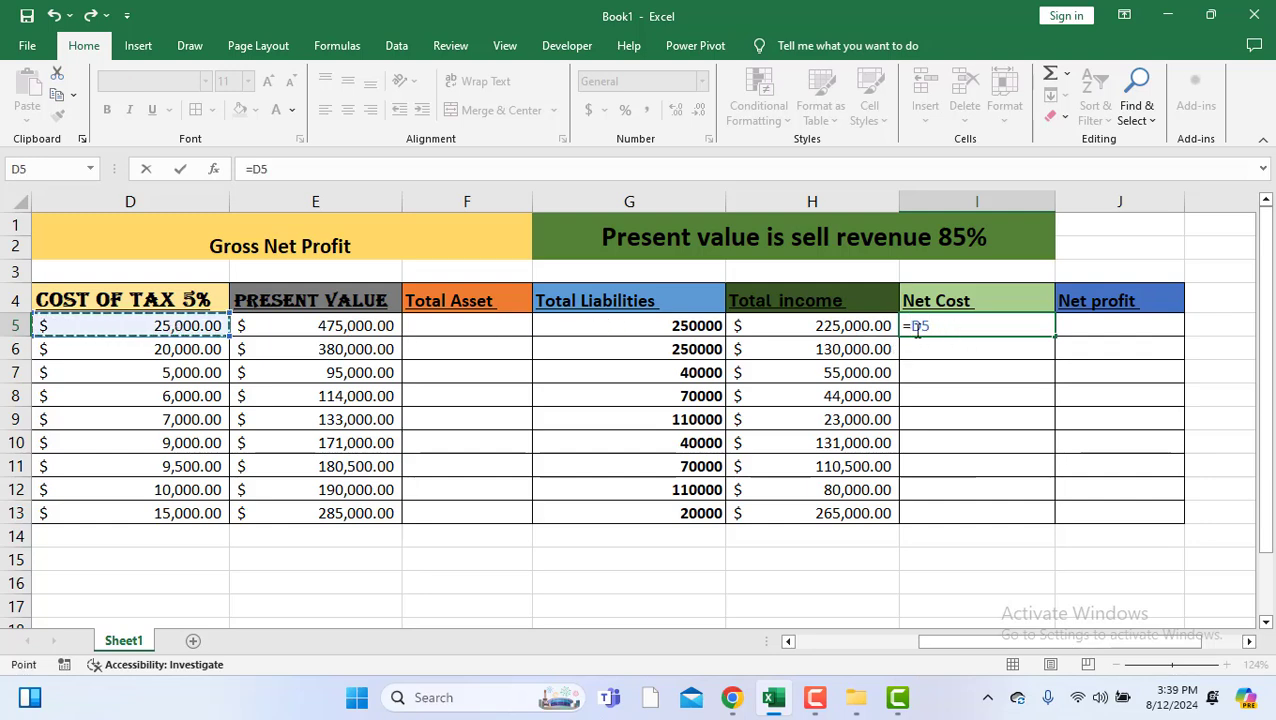
{"action": "type", "text": "+"}
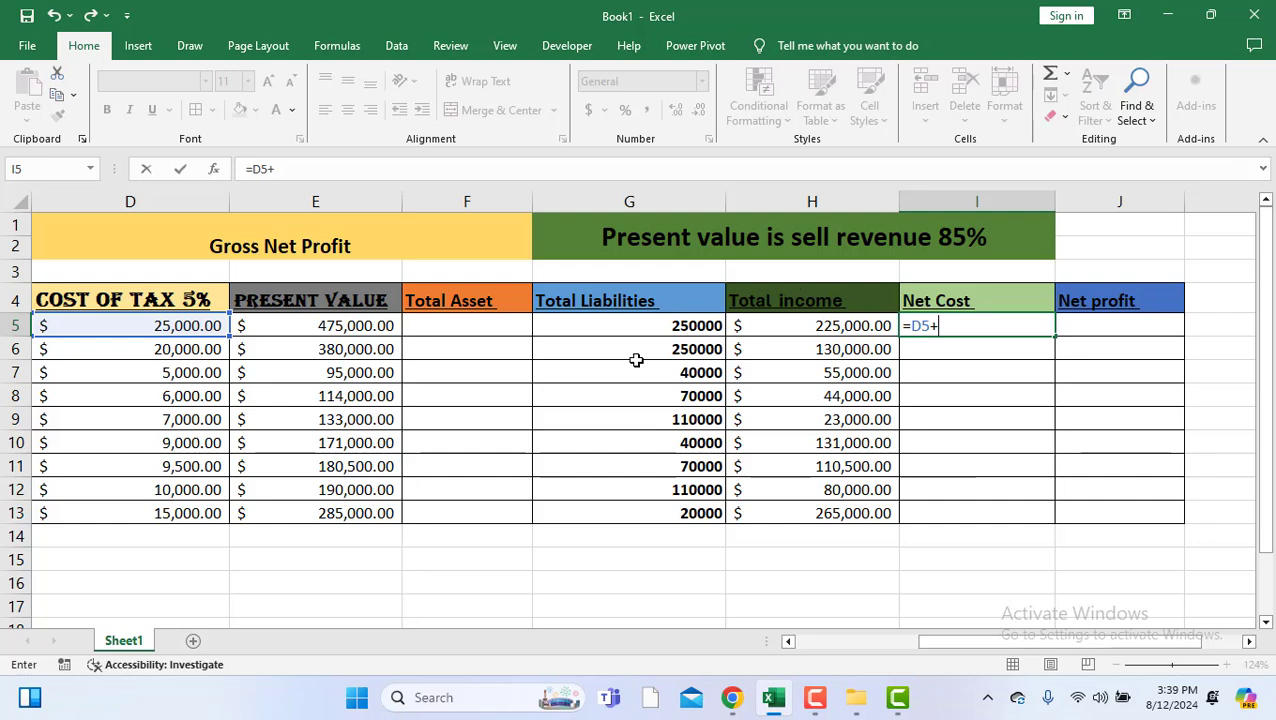
{"action": "left_click", "coordinate": [638, 327]}
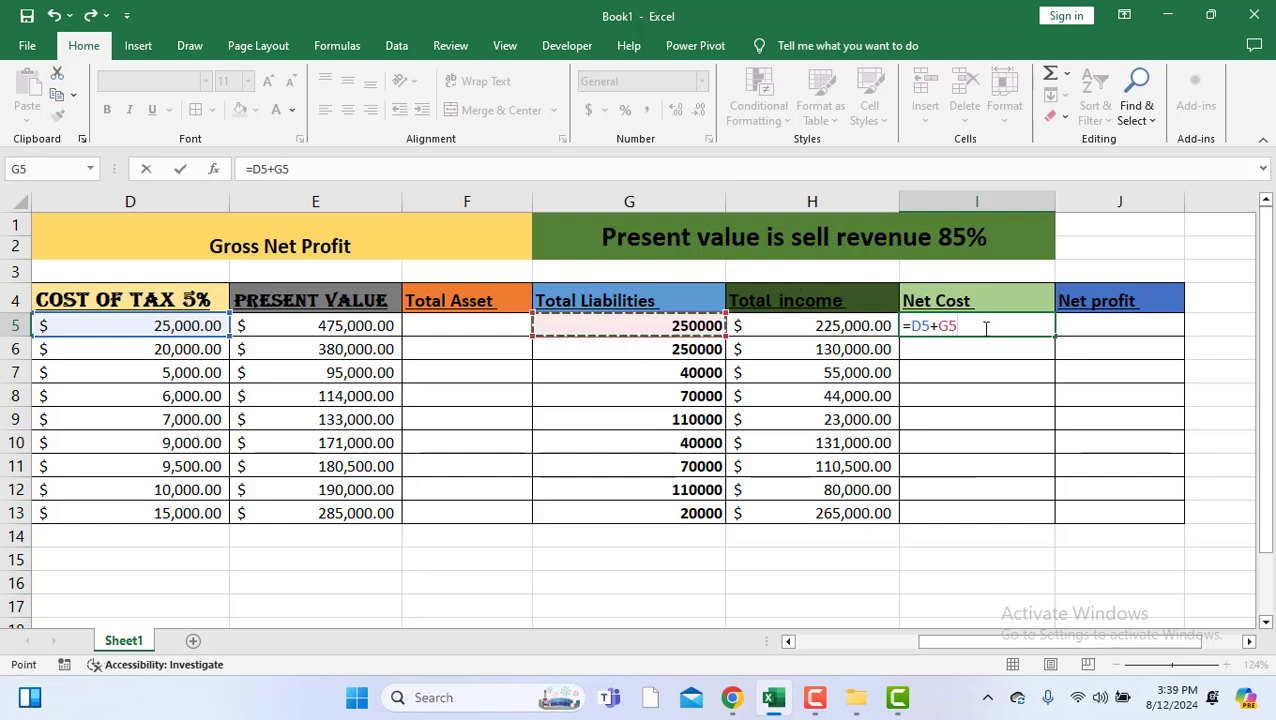
{"action": "left_click_drag", "start_coordinate": [1104, 640], "coordinate": [1022, 662]}
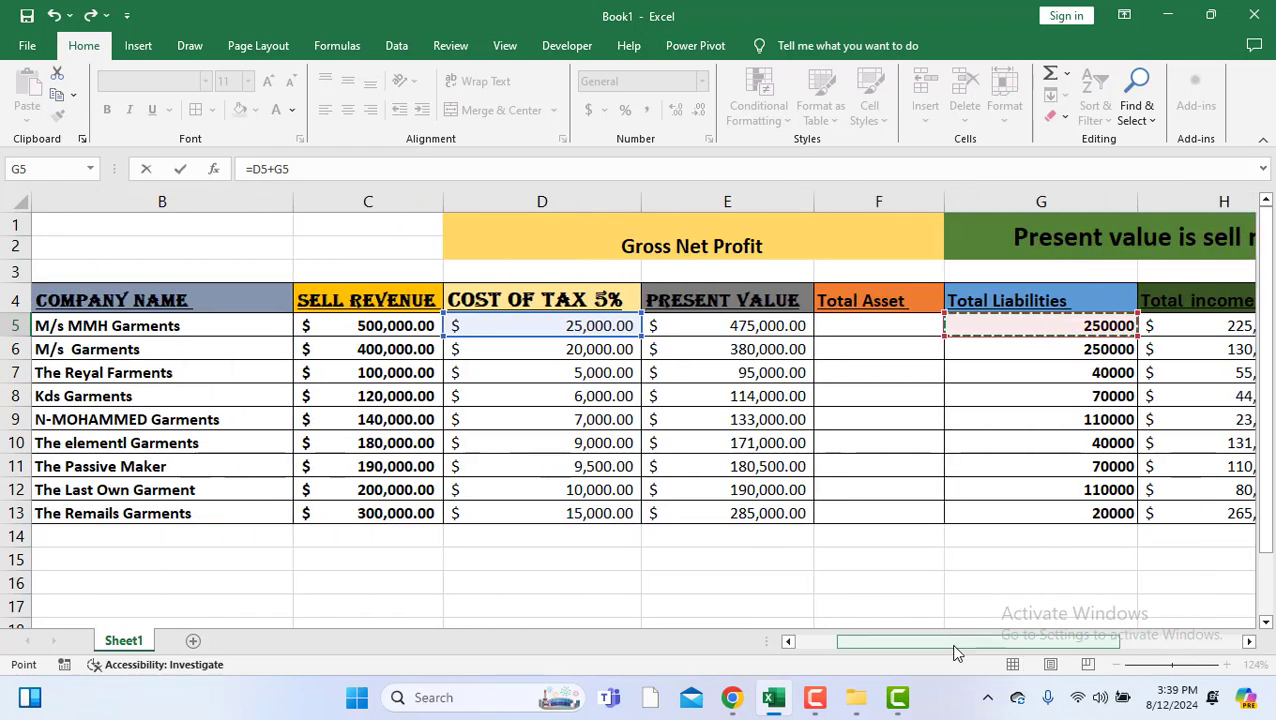
{"action": "left_click_drag", "start_coordinate": [954, 646], "coordinate": [1164, 598]}
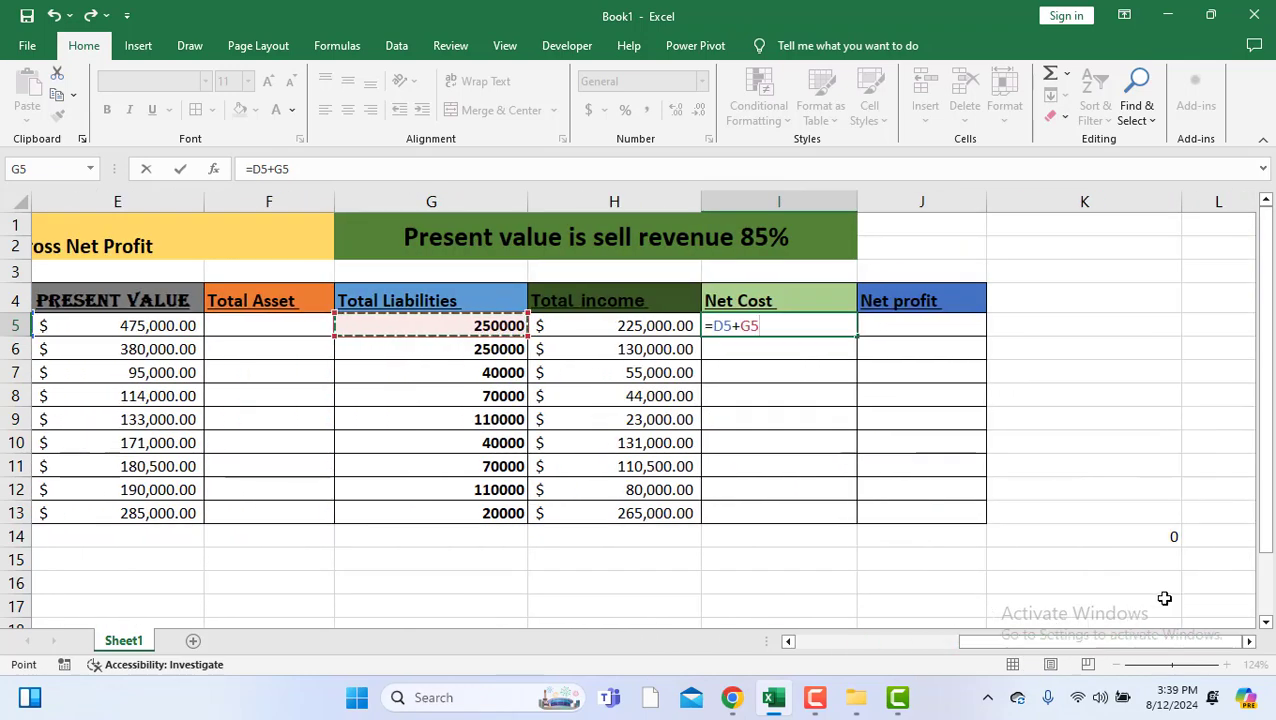
{"action": "key", "text": "Return"}
{"action": "left_click", "coordinate": [778, 325]}
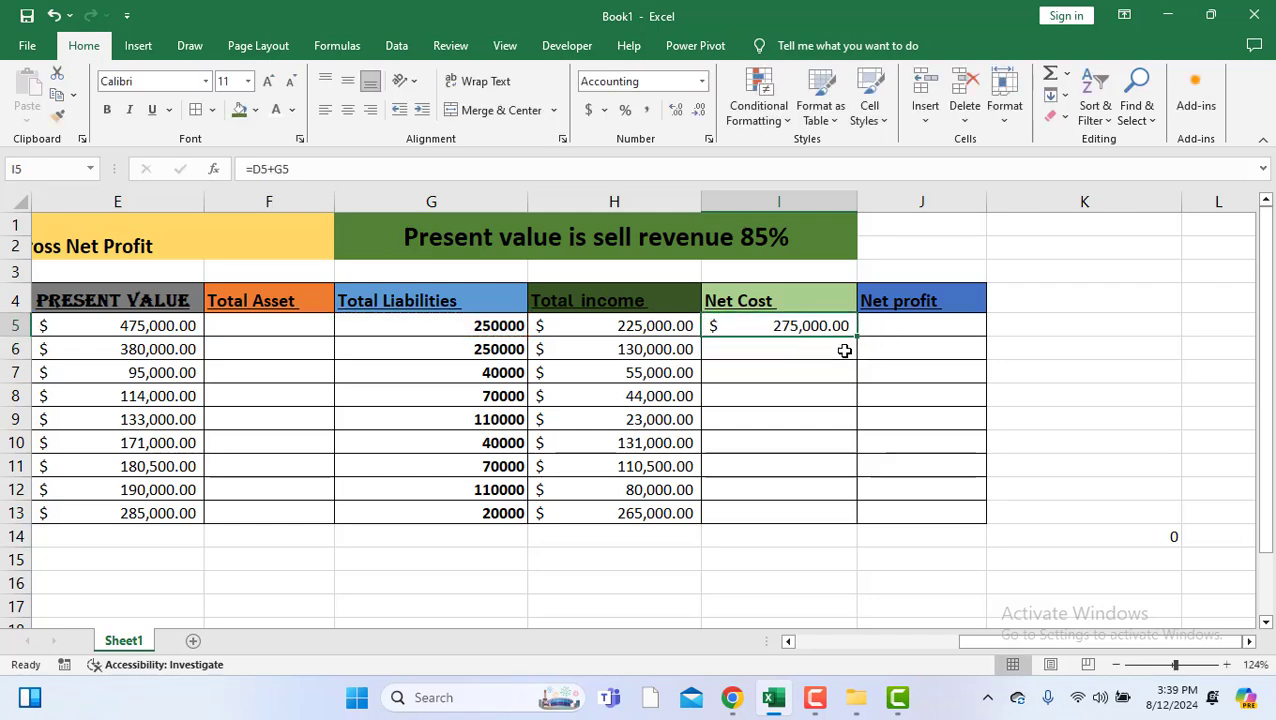
{"action": "left_click_drag", "start_coordinate": [855, 333], "coordinate": [840, 505]}
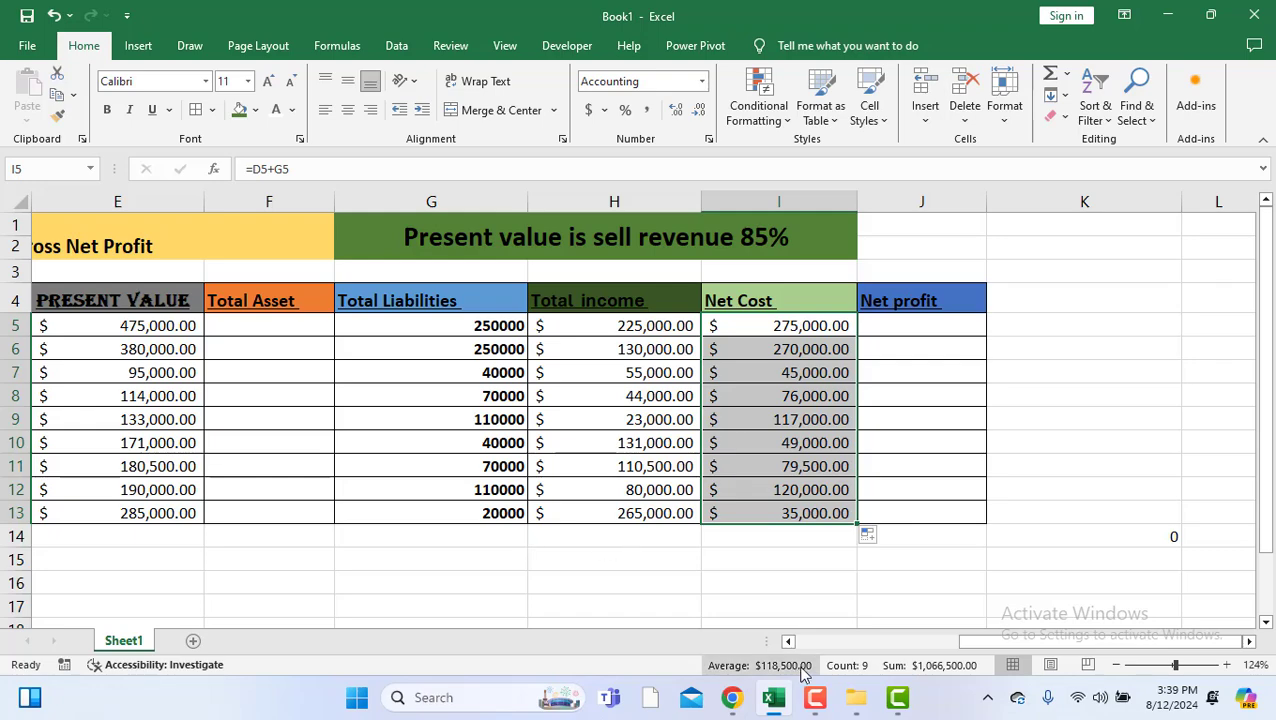
{"action": "left_click", "coordinate": [866, 641]}
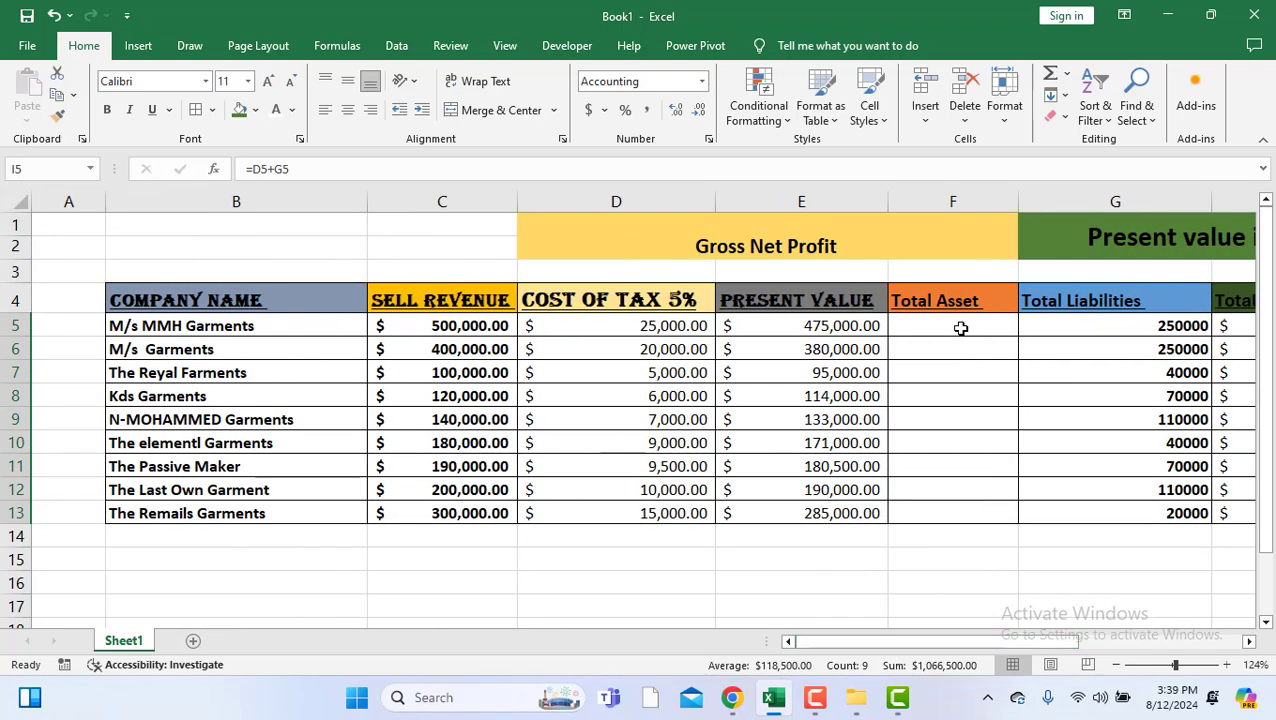
{"action": "left_click", "coordinate": [958, 325]}
{"action": "left_click_drag", "start_coordinate": [991, 641], "coordinate": [1030, 641]}
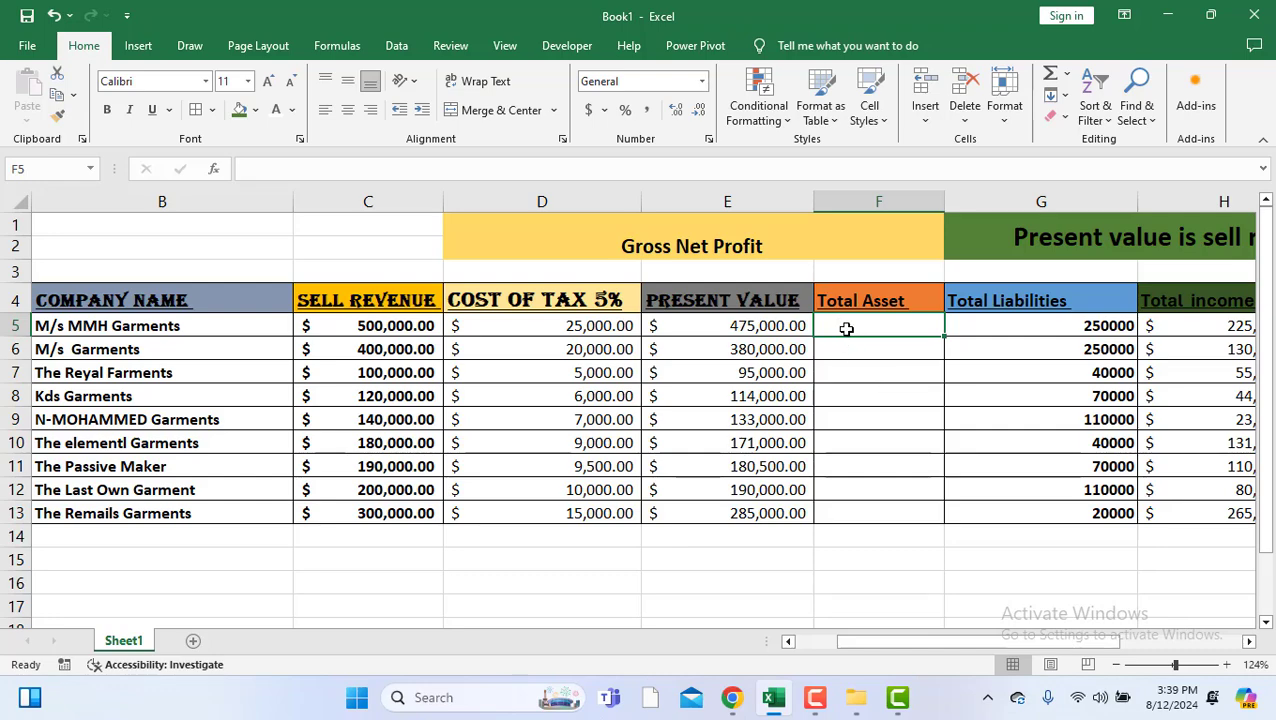
{"action": "left_click_drag", "start_coordinate": [1055, 641], "coordinate": [1138, 641]}
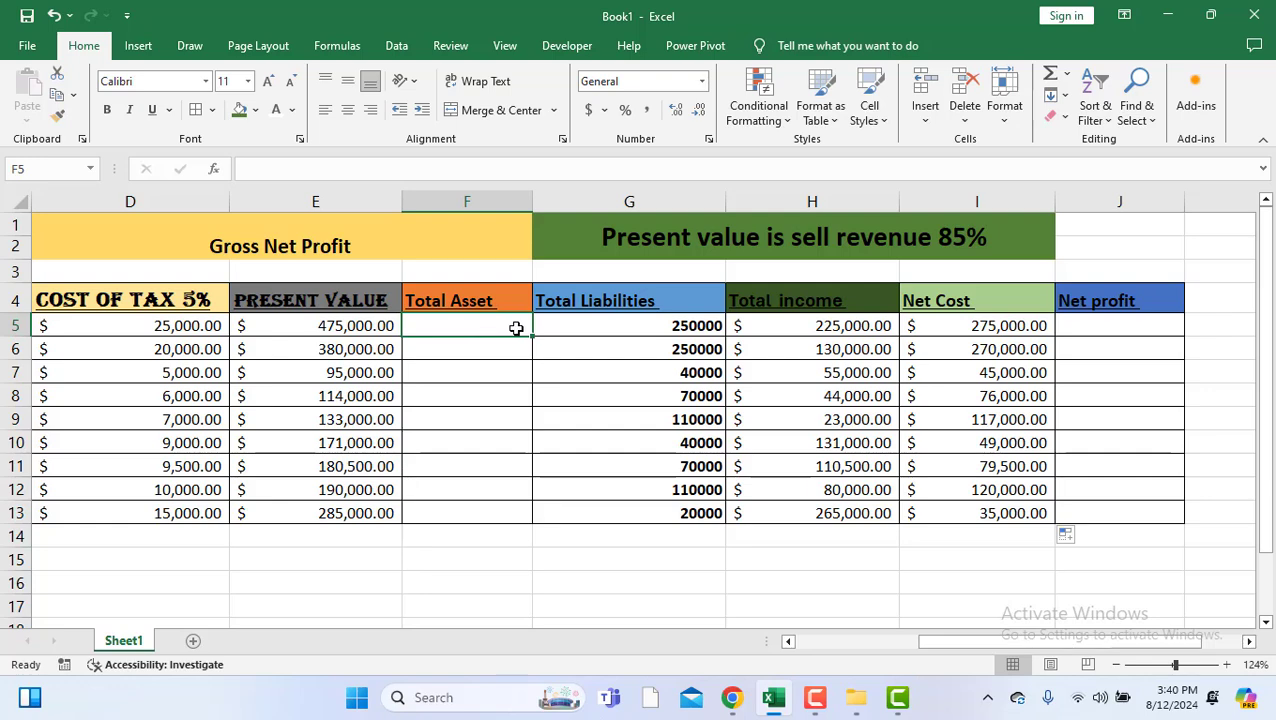
Step: Calculate the net profit in J5 with =E5+H5 and fill the formula down to J13
{"action": "left_click", "coordinate": [1085, 330]}
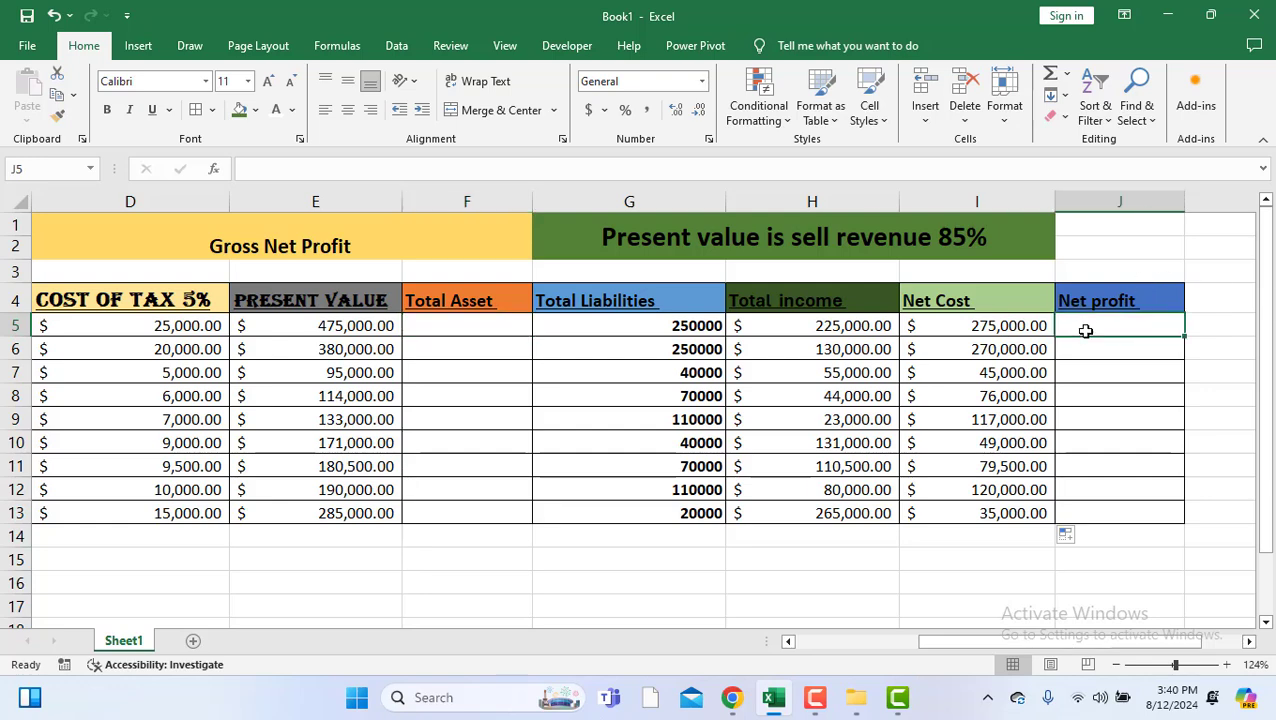
{"action": "type", "text": "="}
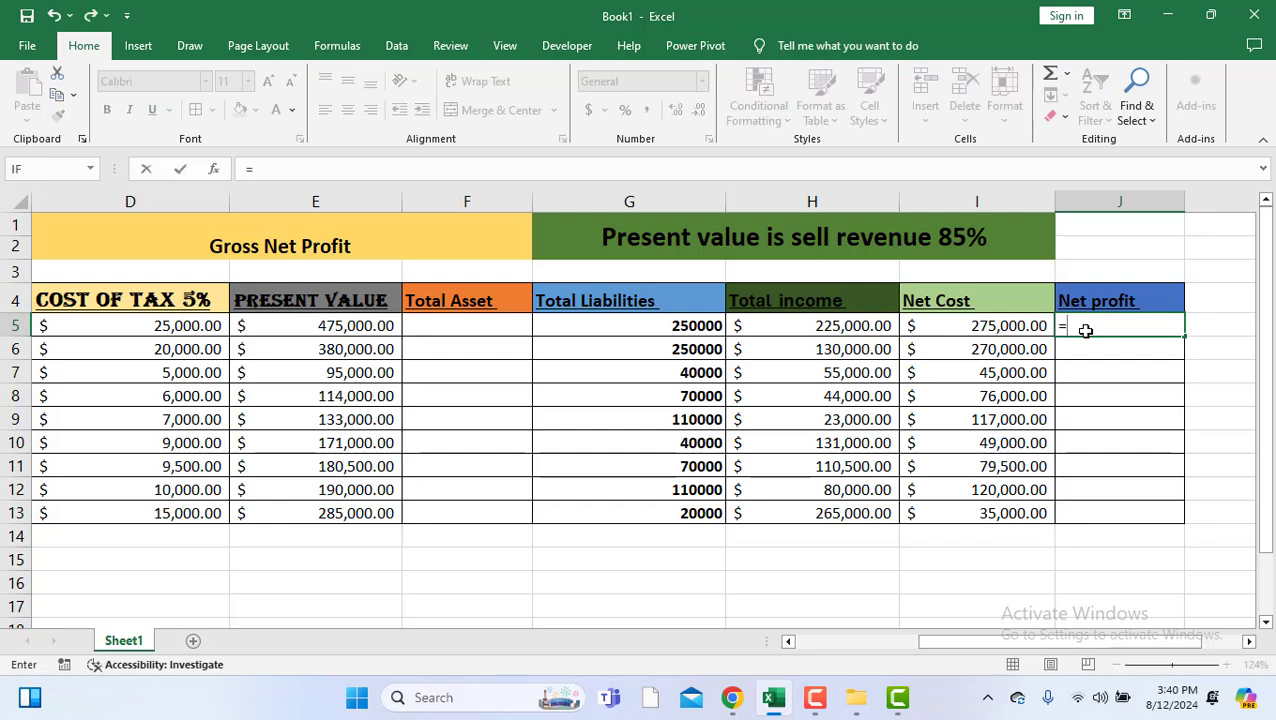
{"action": "left_click", "coordinate": [1015, 326]}
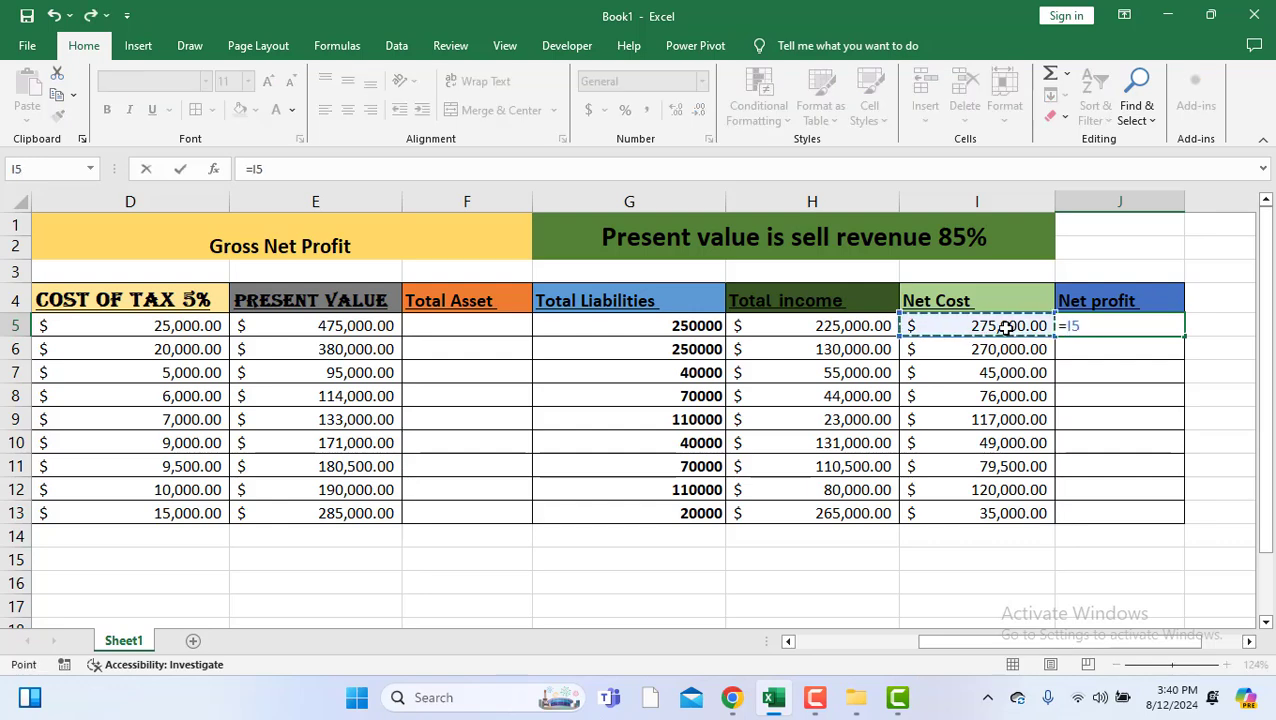
{"action": "left_click", "coordinate": [1066, 337]}
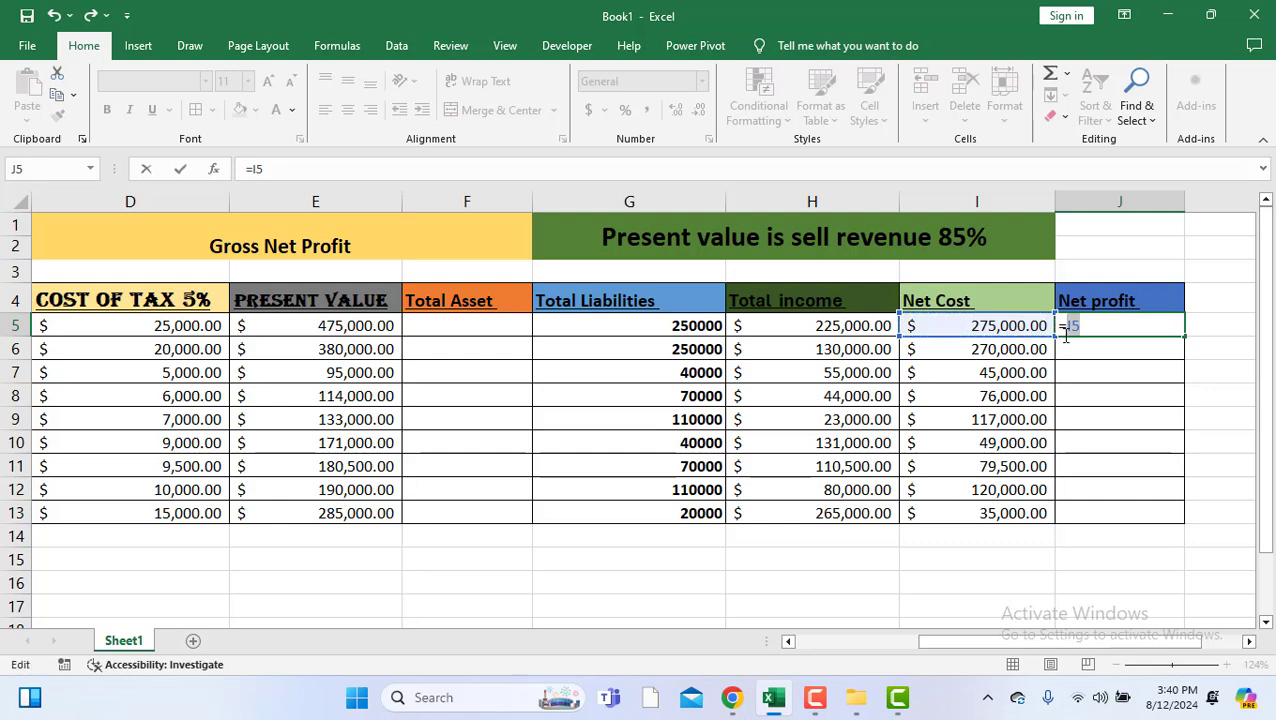
{"action": "key", "text": "BackSpace"}
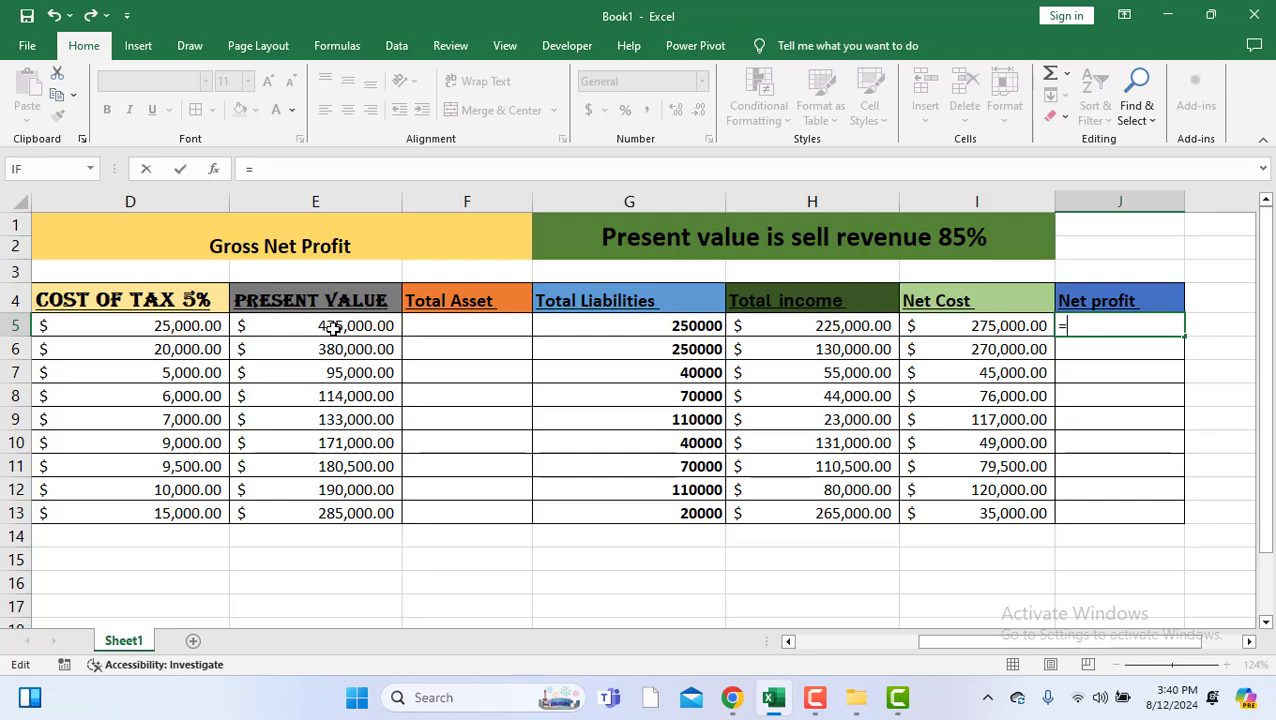
{"action": "left_click", "coordinate": [333, 328]}
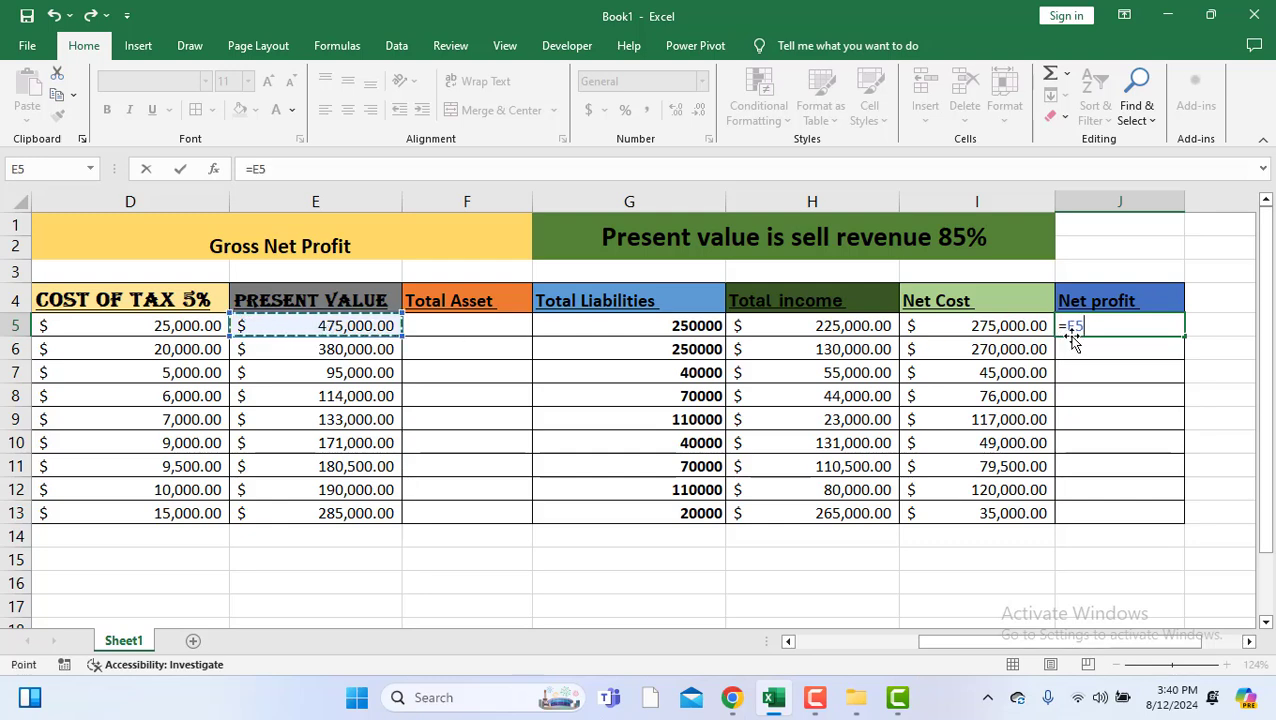
{"action": "type", "text": "+"}
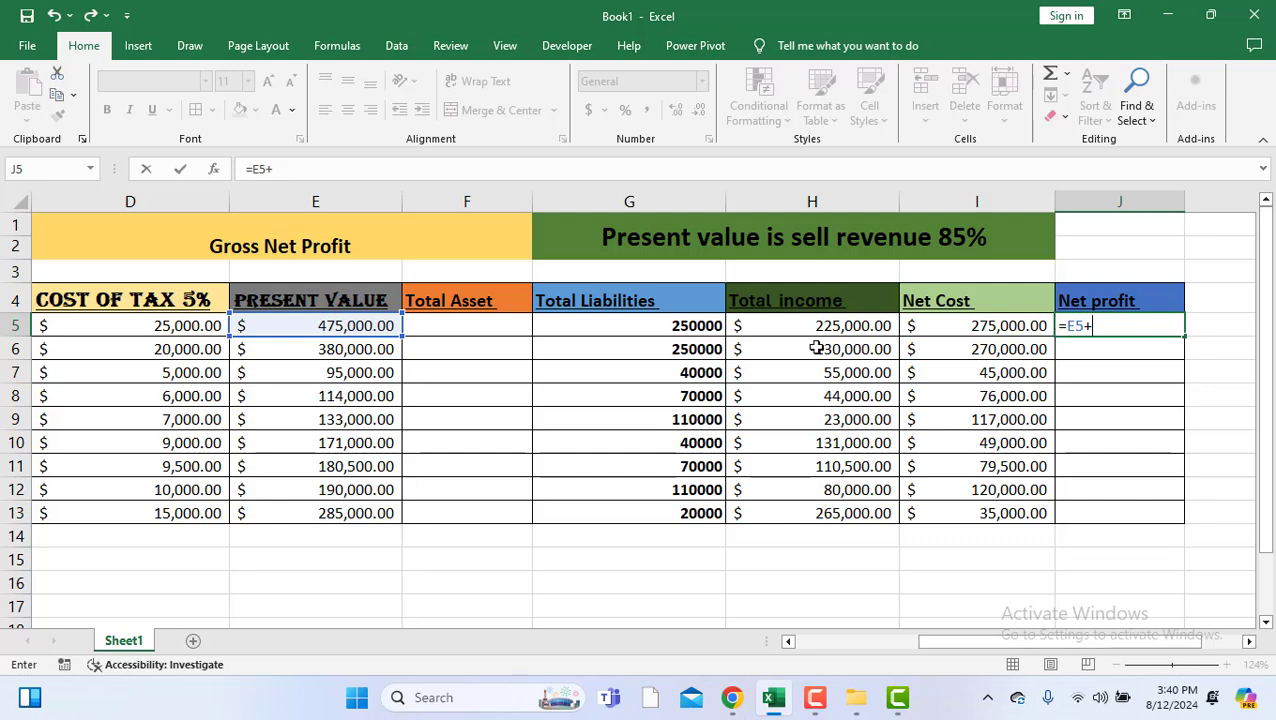
{"action": "left_click", "coordinate": [851, 326]}
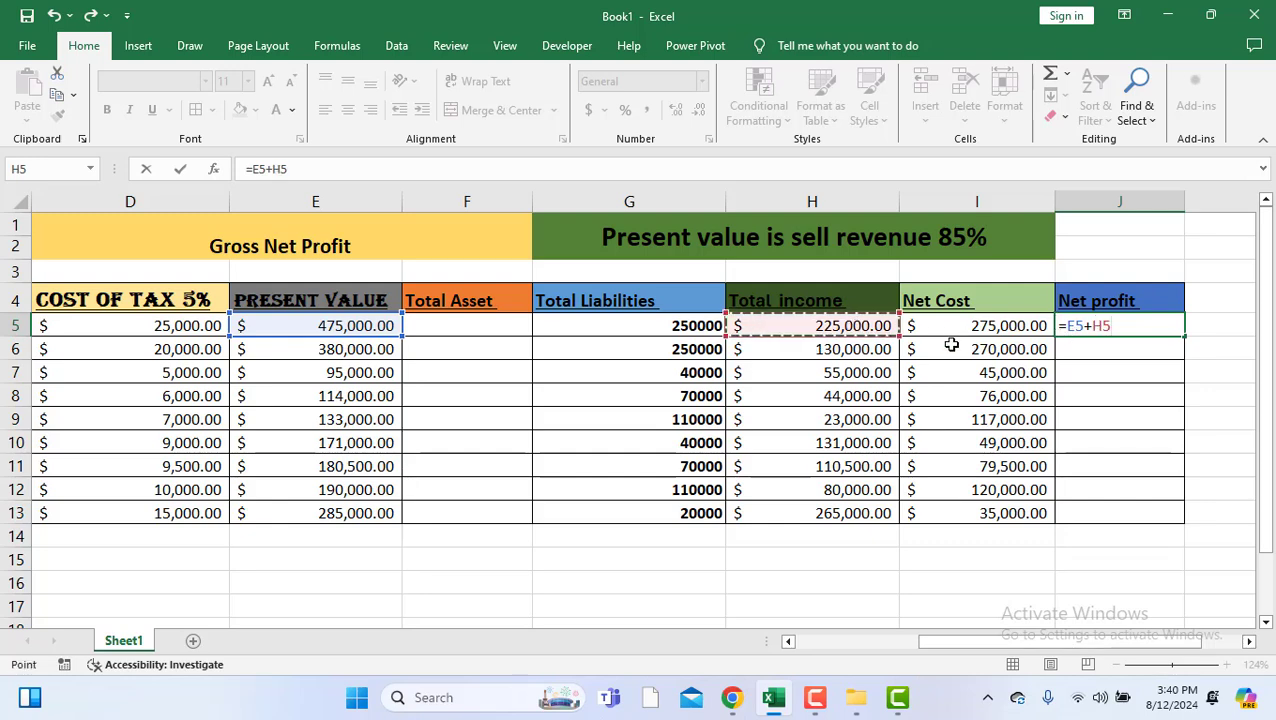
{"action": "left_click", "coordinate": [1120, 330]}
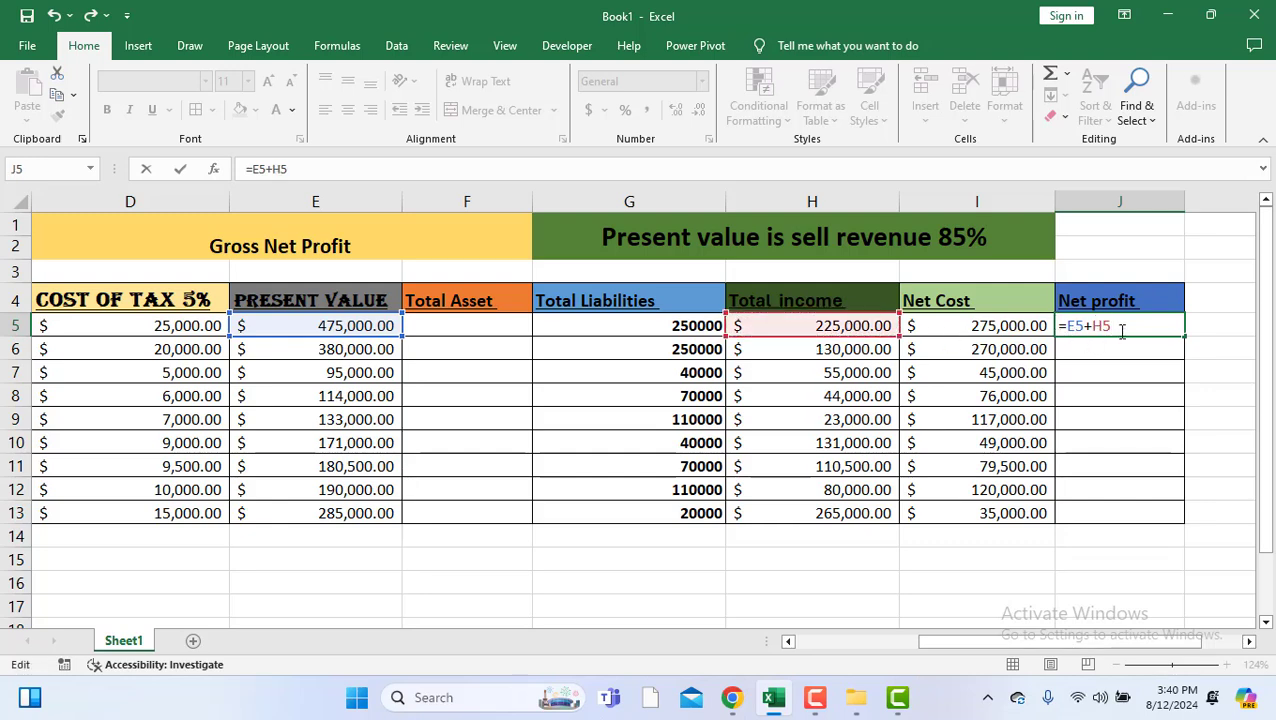
{"action": "key", "text": "Return"}
{"action": "left_click", "coordinate": [1123, 328]}
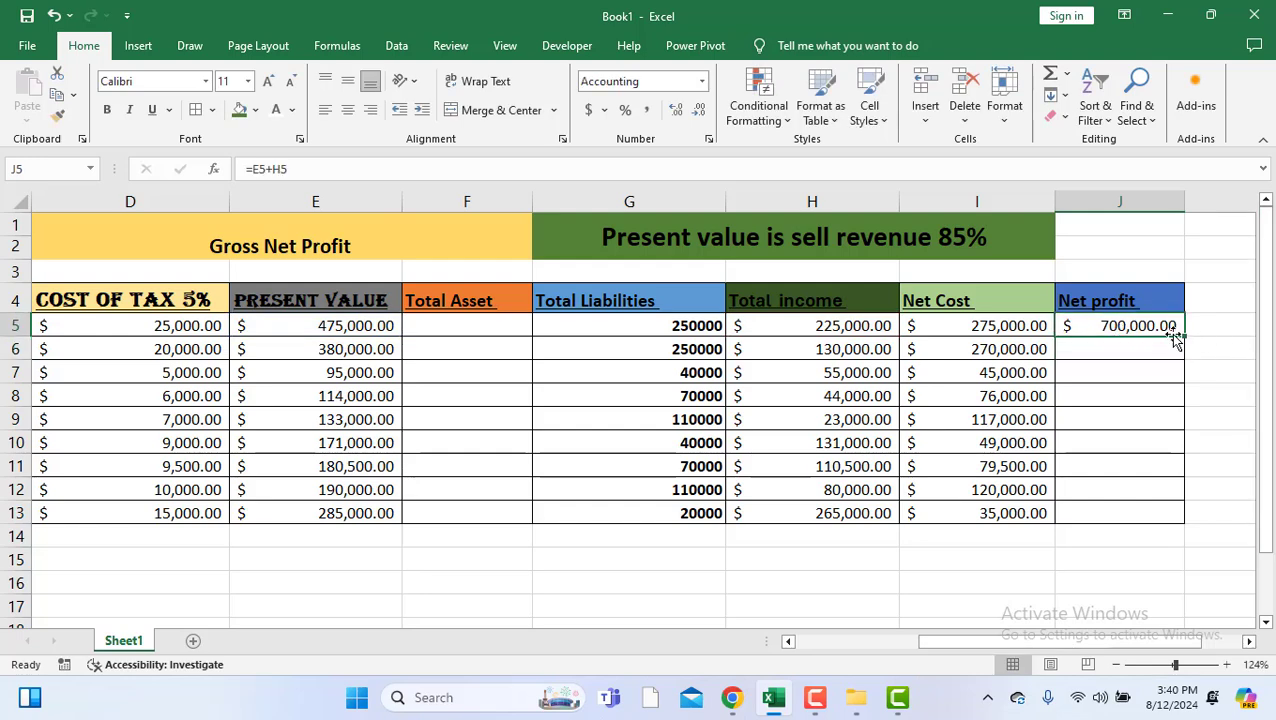
{"action": "left_click_drag", "start_coordinate": [1185, 337], "coordinate": [1162, 531]}
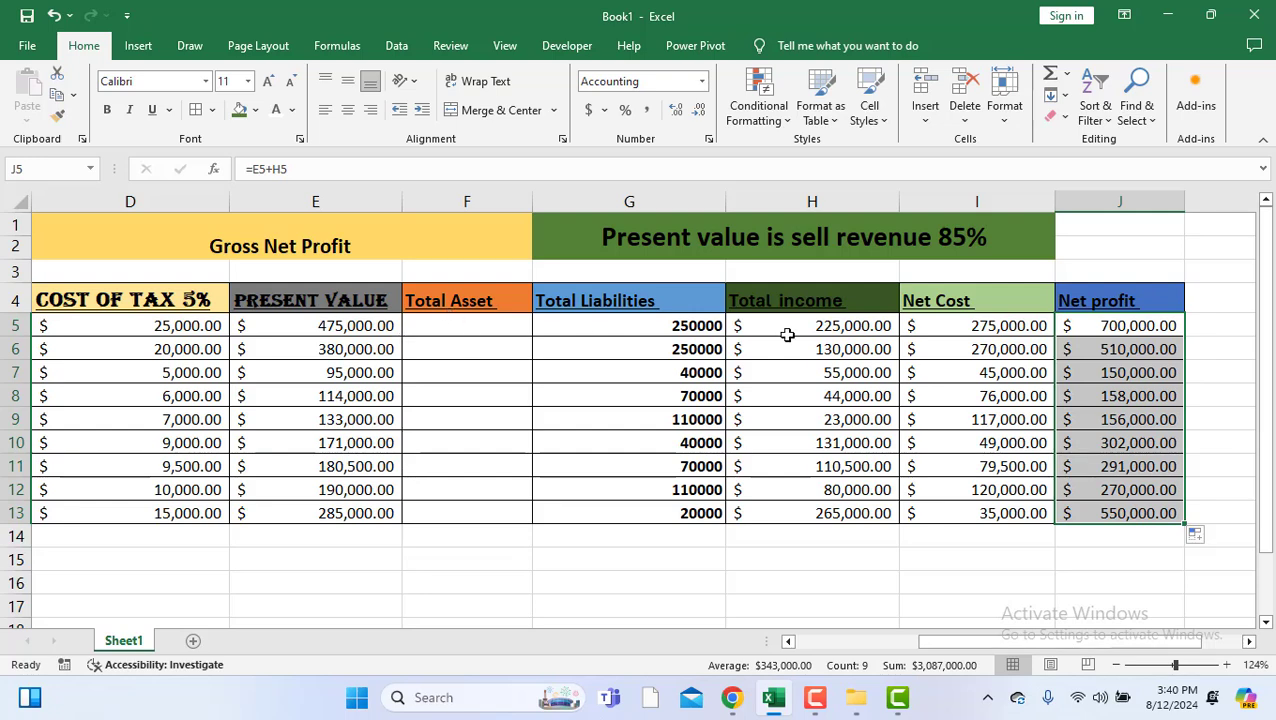
Step: Begin a formula in cell F5, the first entry of the Total Asset column
{"action": "left_click", "coordinate": [473, 331]}
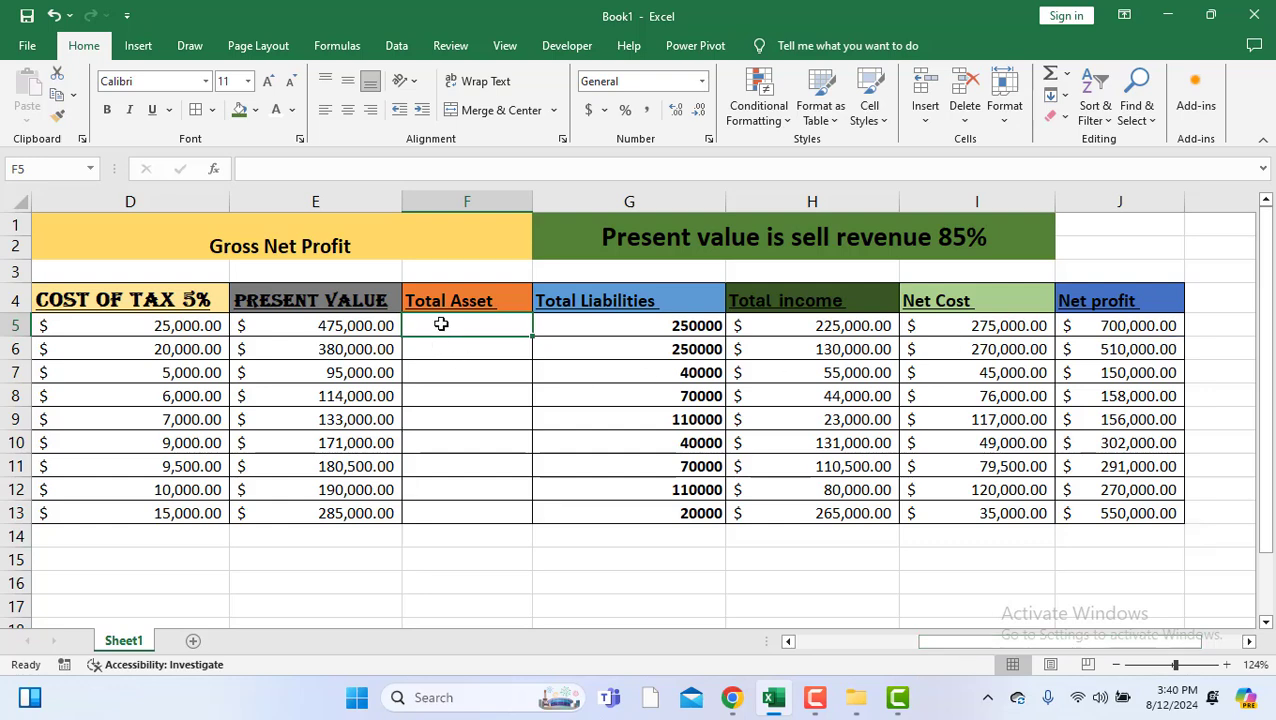
{"action": "type", "text": "="}
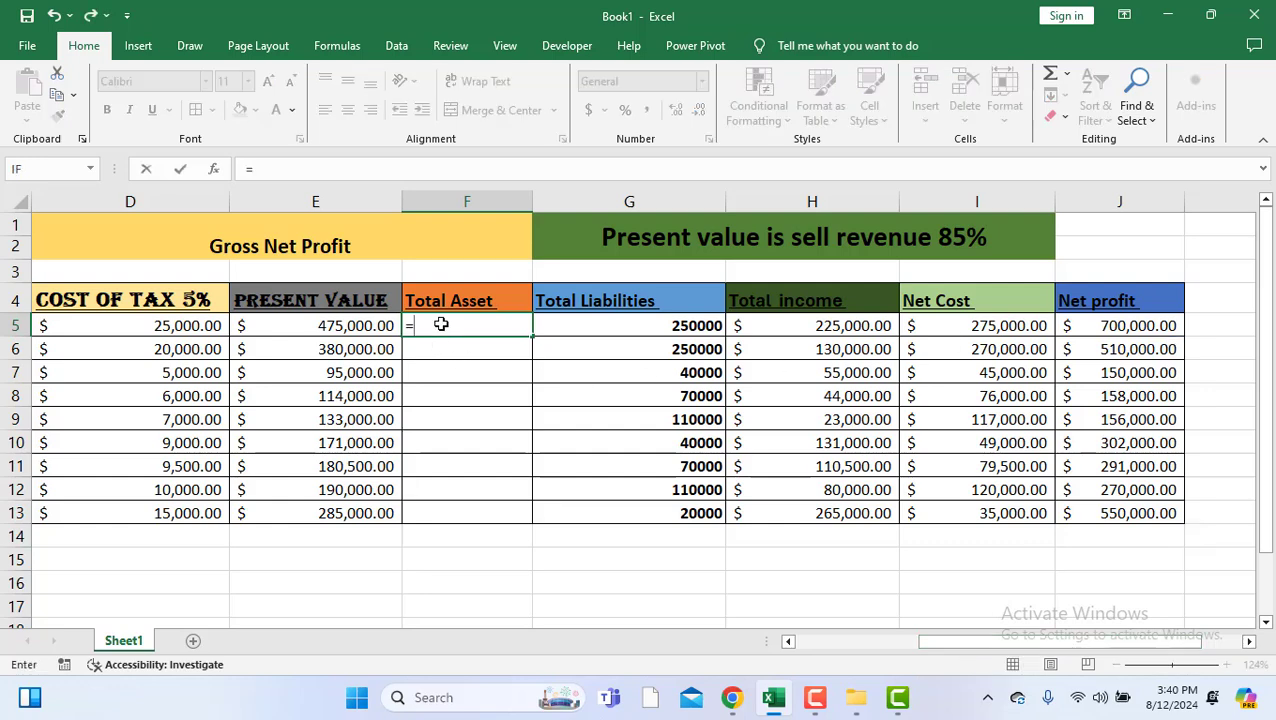
{"action": "left_click", "coordinate": [1116, 328]}
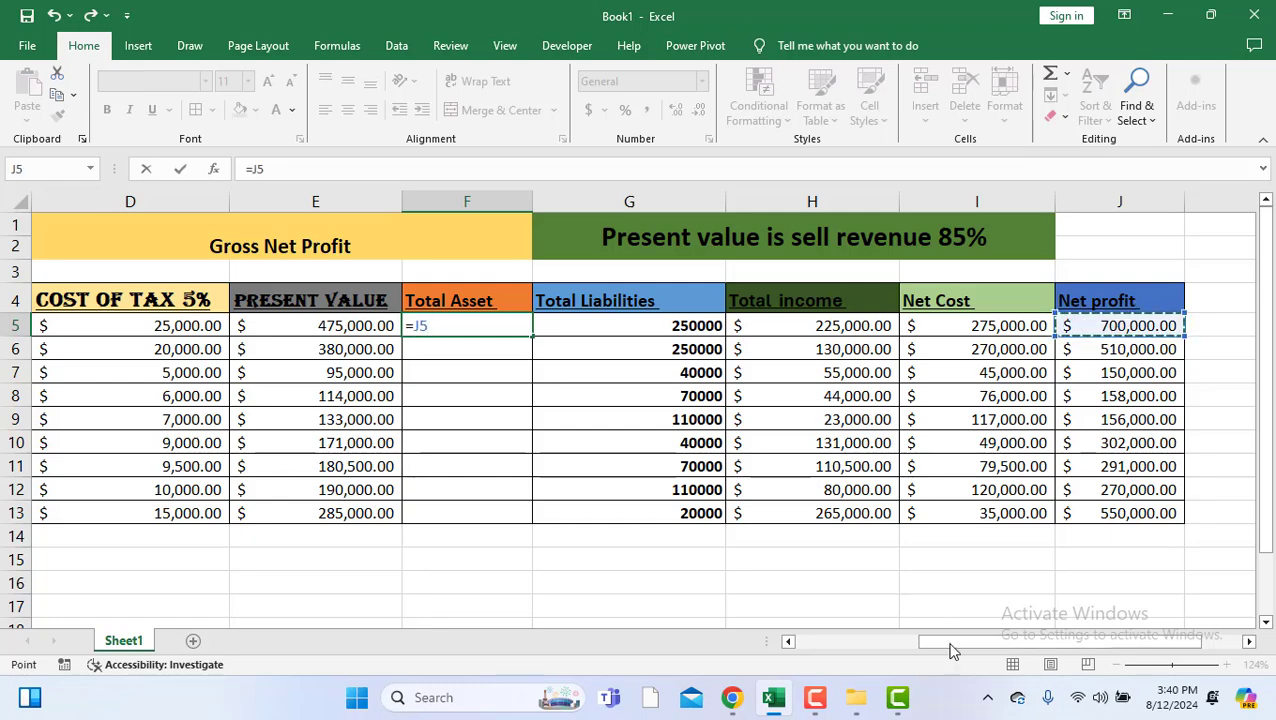
{"action": "left_click_drag", "start_coordinate": [951, 649], "coordinate": [993, 655]}
{"action": "left_click", "coordinate": [773, 328]}
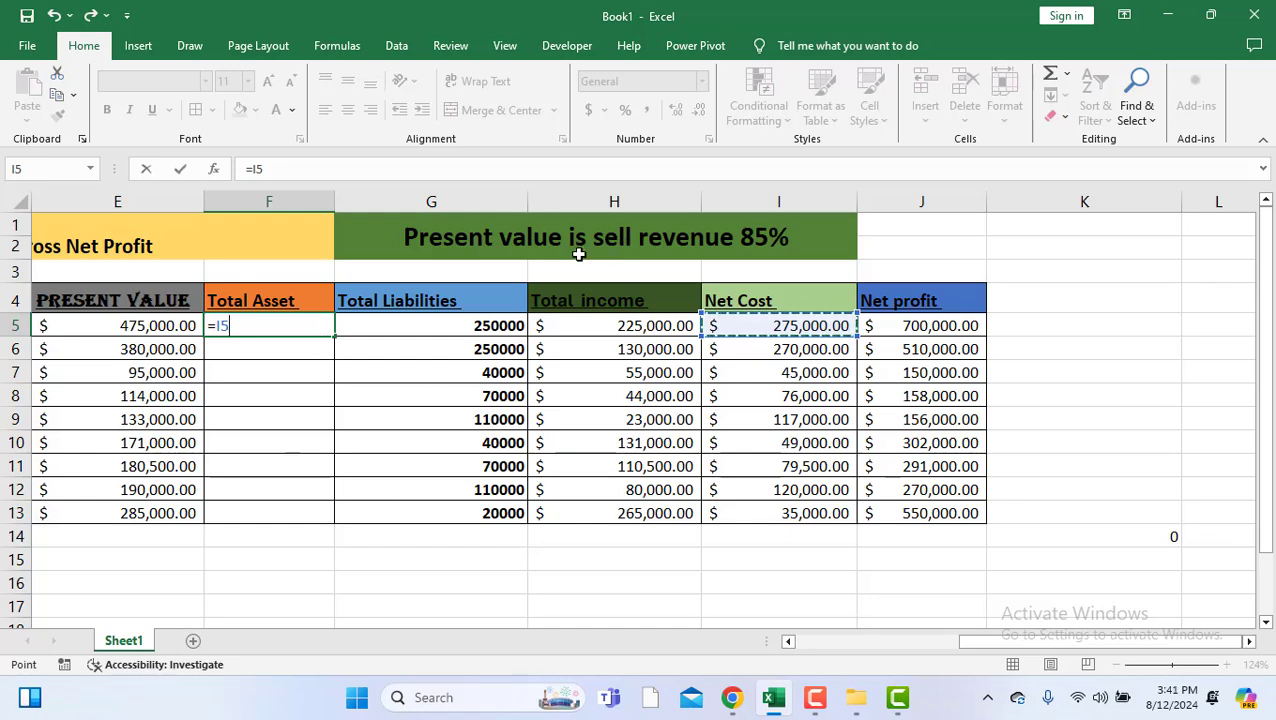
{"action": "left_click_drag", "start_coordinate": [1062, 645], "coordinate": [975, 660]}
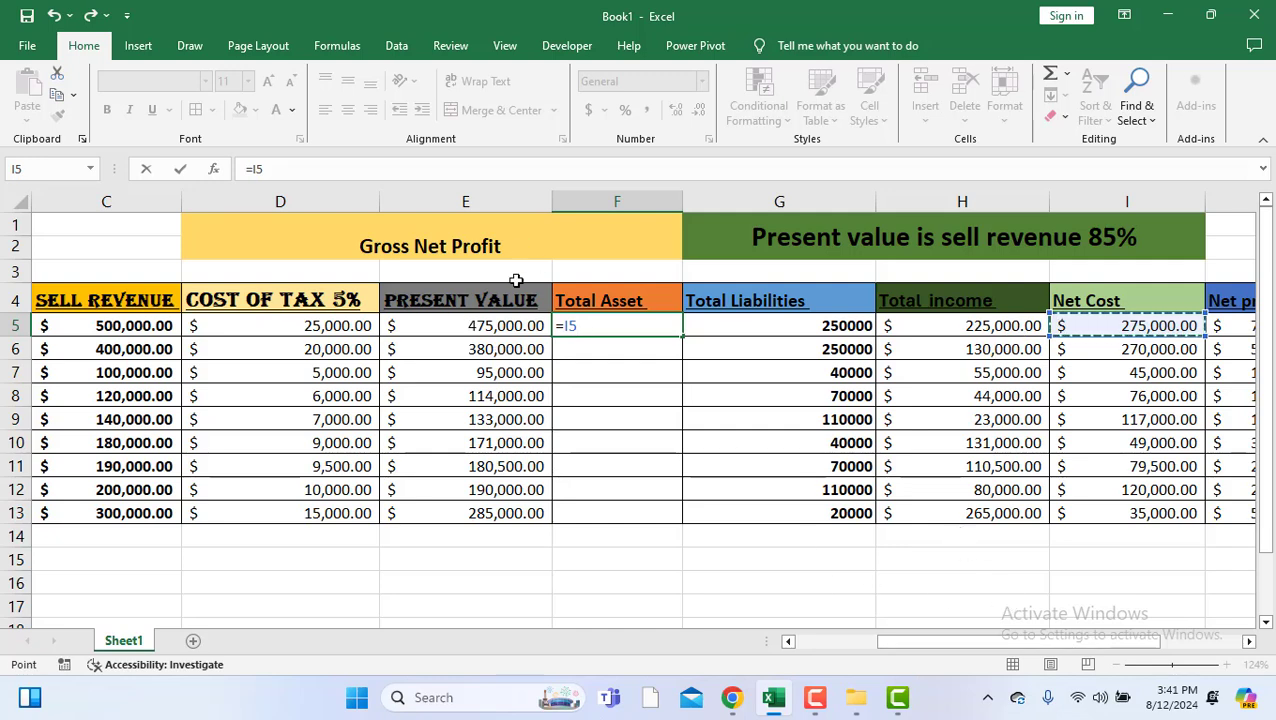
{"action": "left_click", "coordinate": [510, 326]}
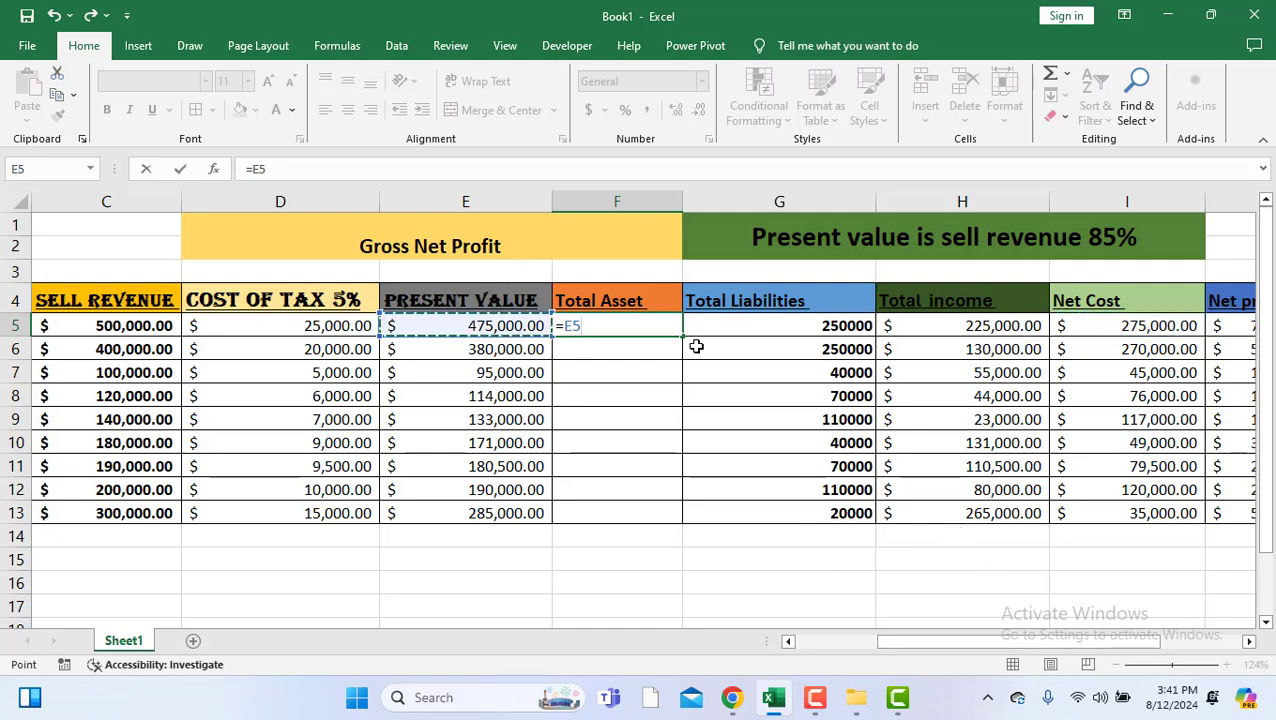
{"action": "left_click", "coordinate": [594, 330]}
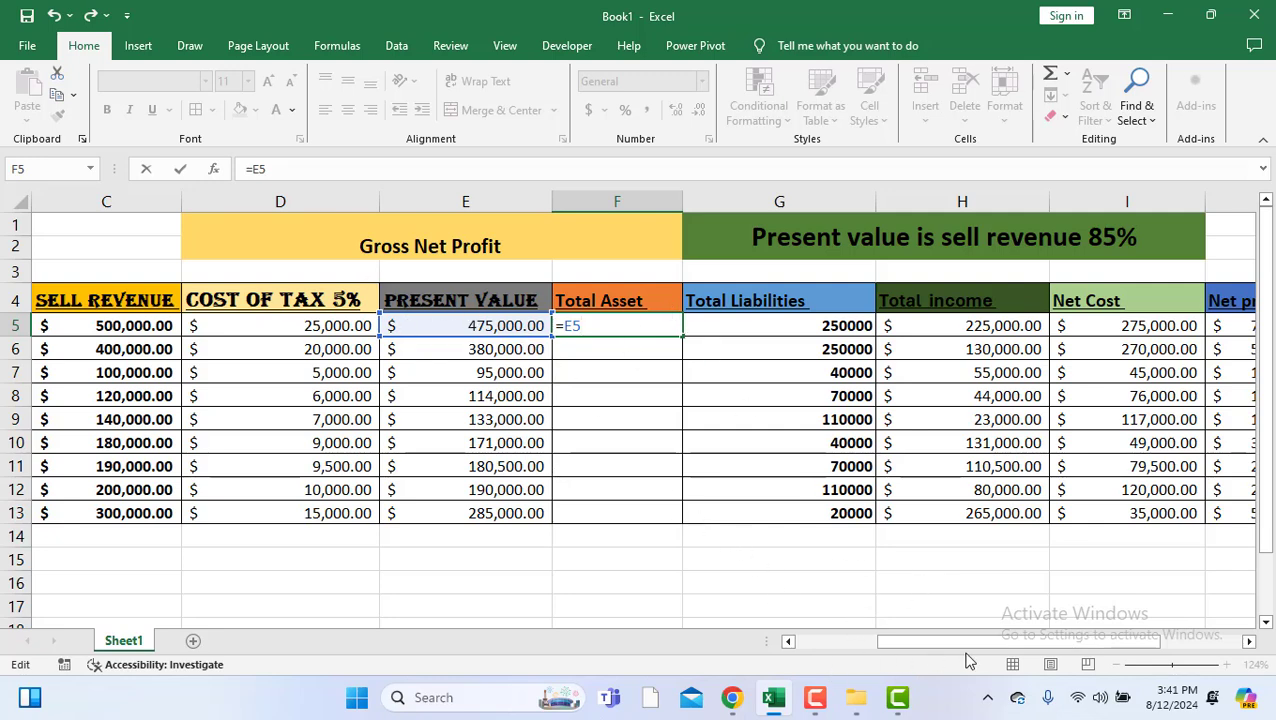
{"action": "left_click_drag", "start_coordinate": [968, 649], "coordinate": [1008, 647]}
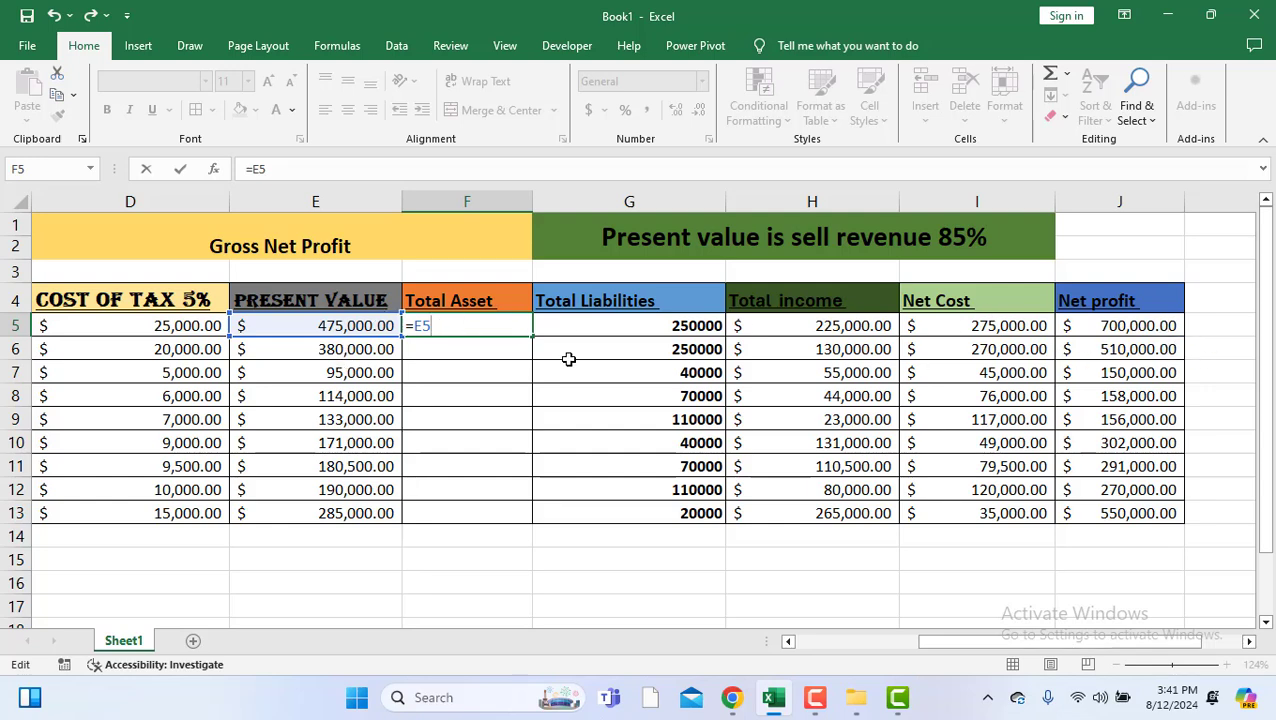
{"action": "key", "text": "BackSpace"}
{"action": "key", "text": "BackSpace"}
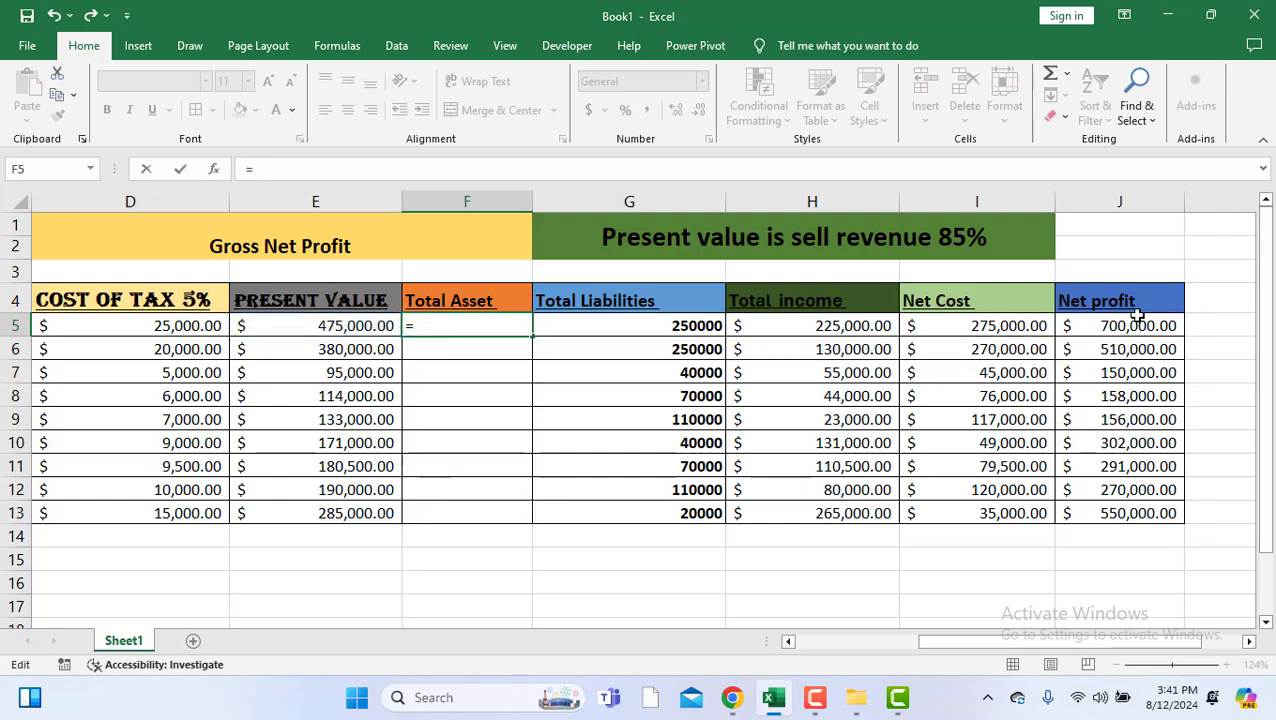
Step: Calculate the total asset in F5 with =SUM(J5+E5*85%) and fill the formula down to F13
{"action": "type", "text": "sum("}
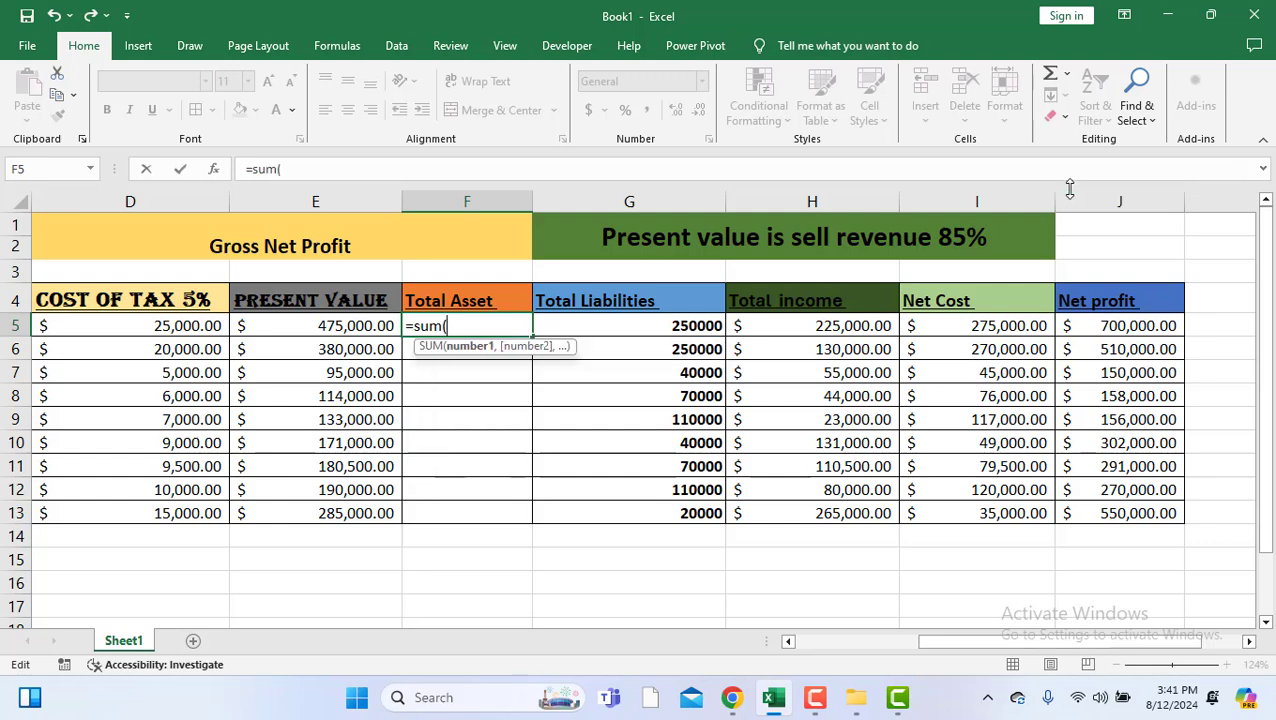
{"action": "left_click", "coordinate": [1120, 327]}
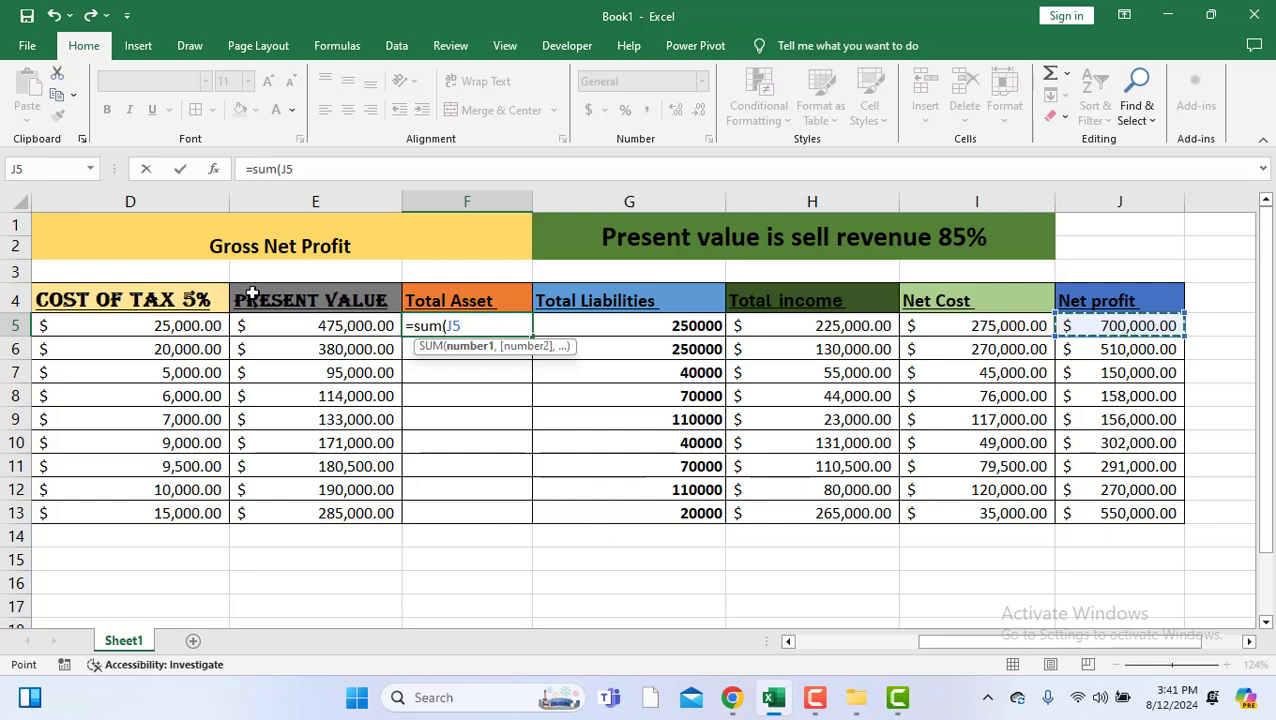
{"action": "left_click", "coordinate": [288, 325]}
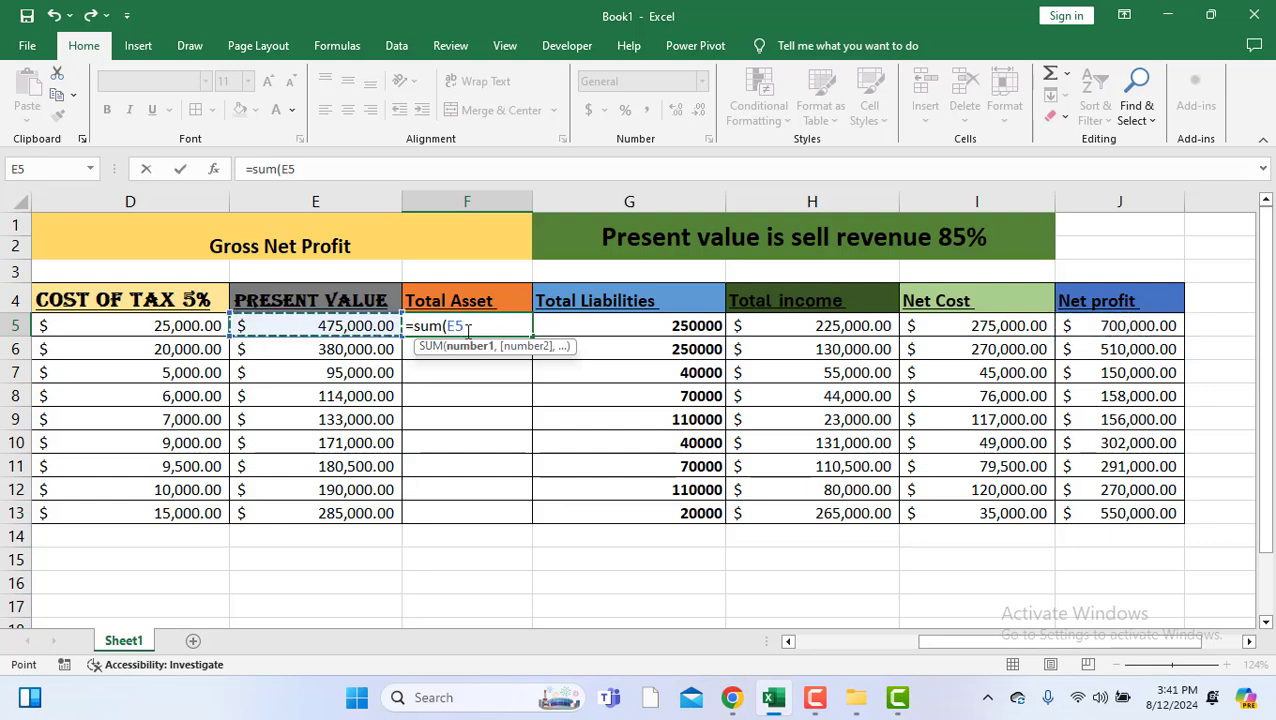
{"action": "left_click", "coordinate": [1168, 328]}
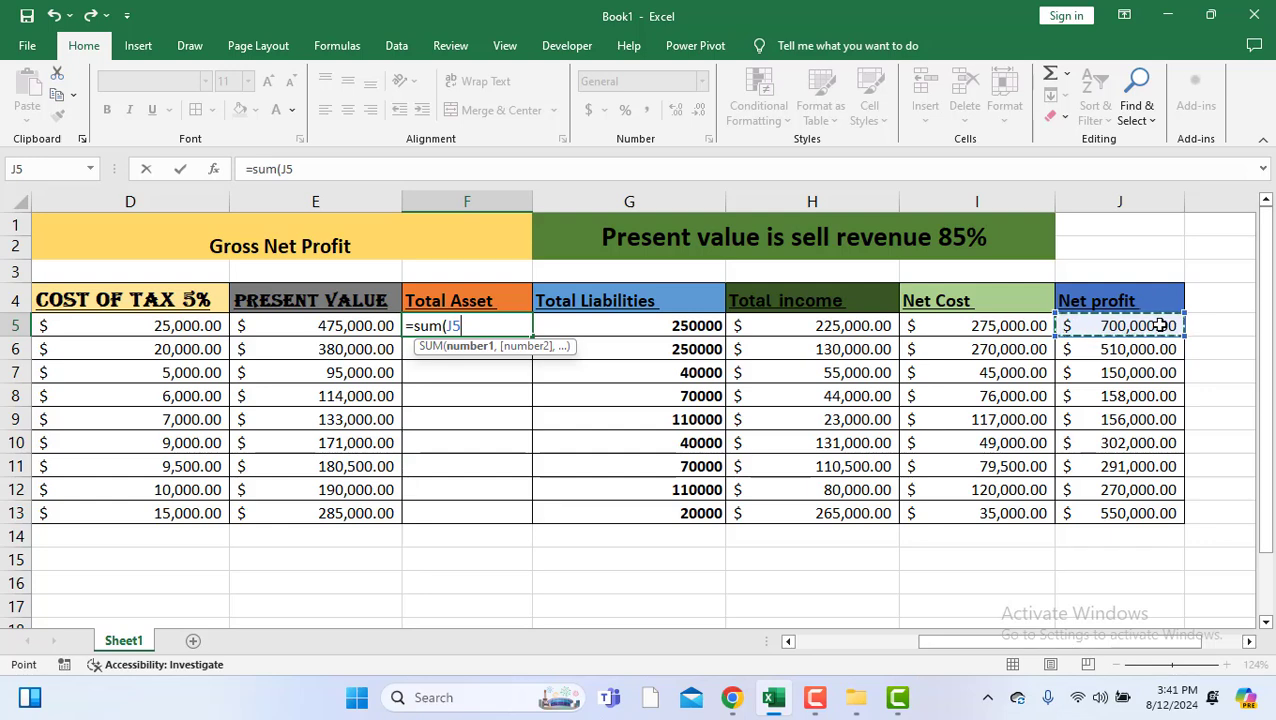
{"action": "type", "text": "+"}
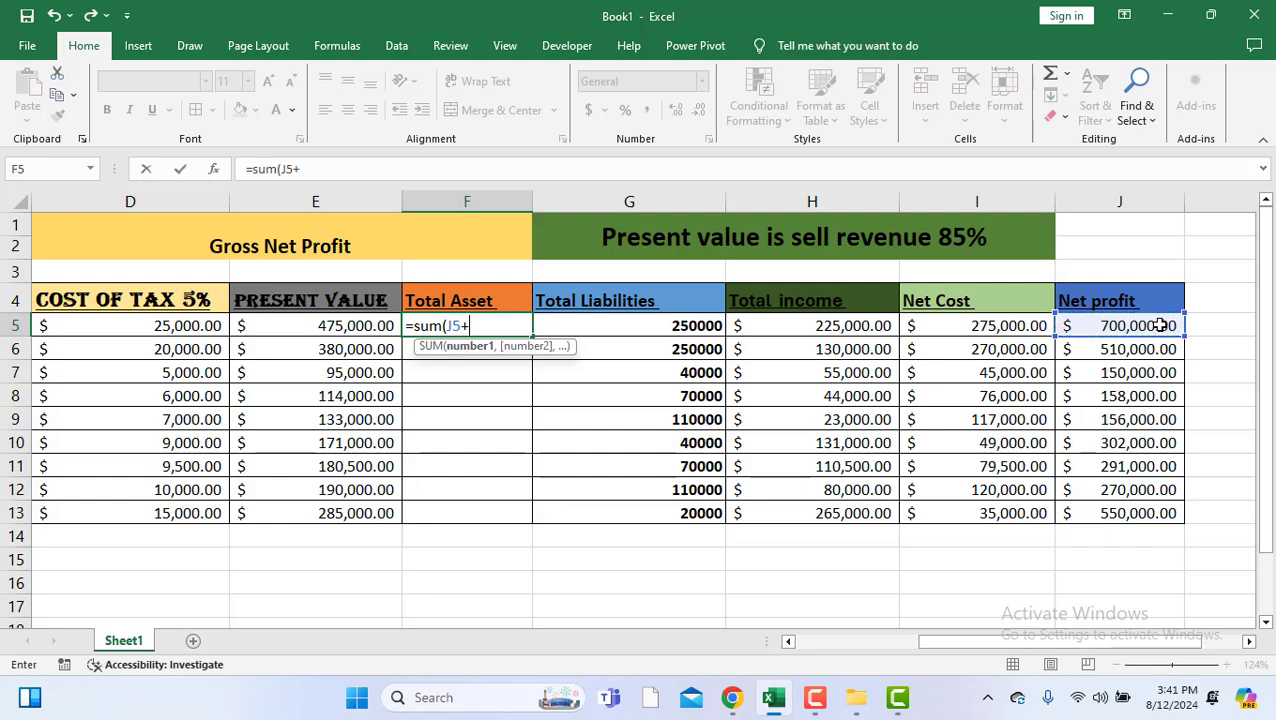
{"action": "left_click", "coordinate": [322, 325]}
{"action": "type", "text": "*"}
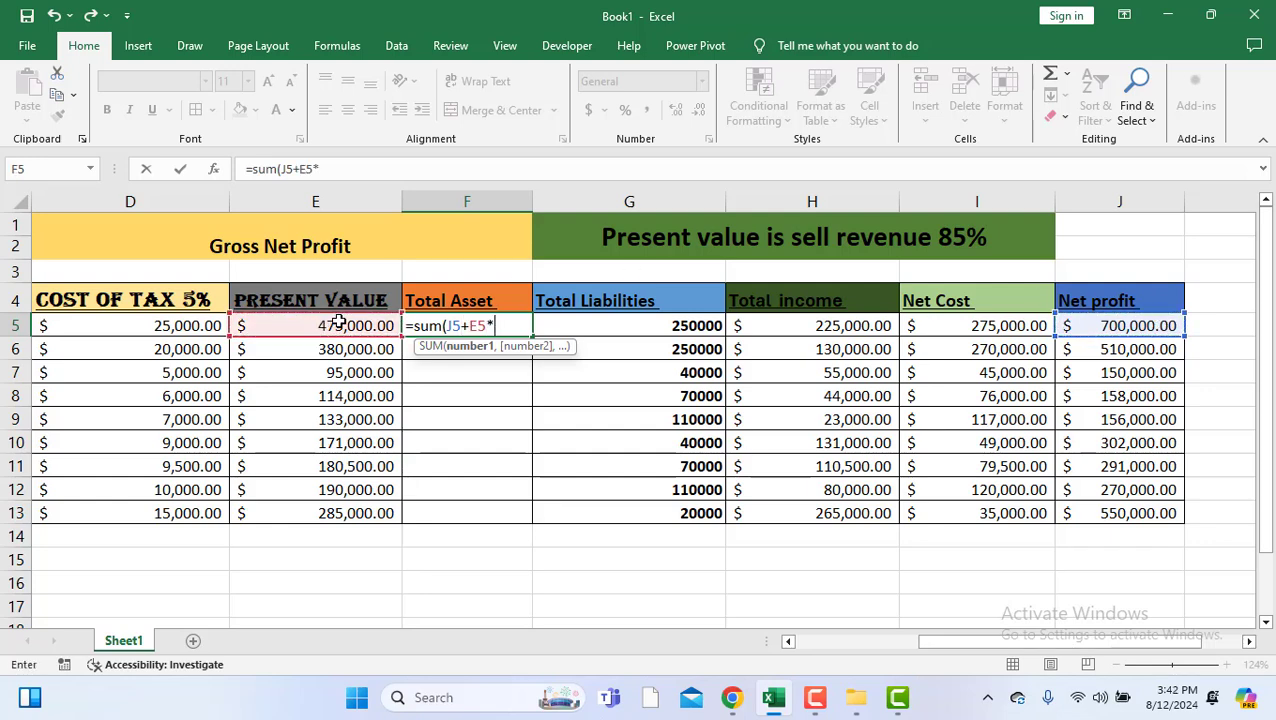
{"action": "type", "text": "85%"}
{"action": "key", "text": "Return"}
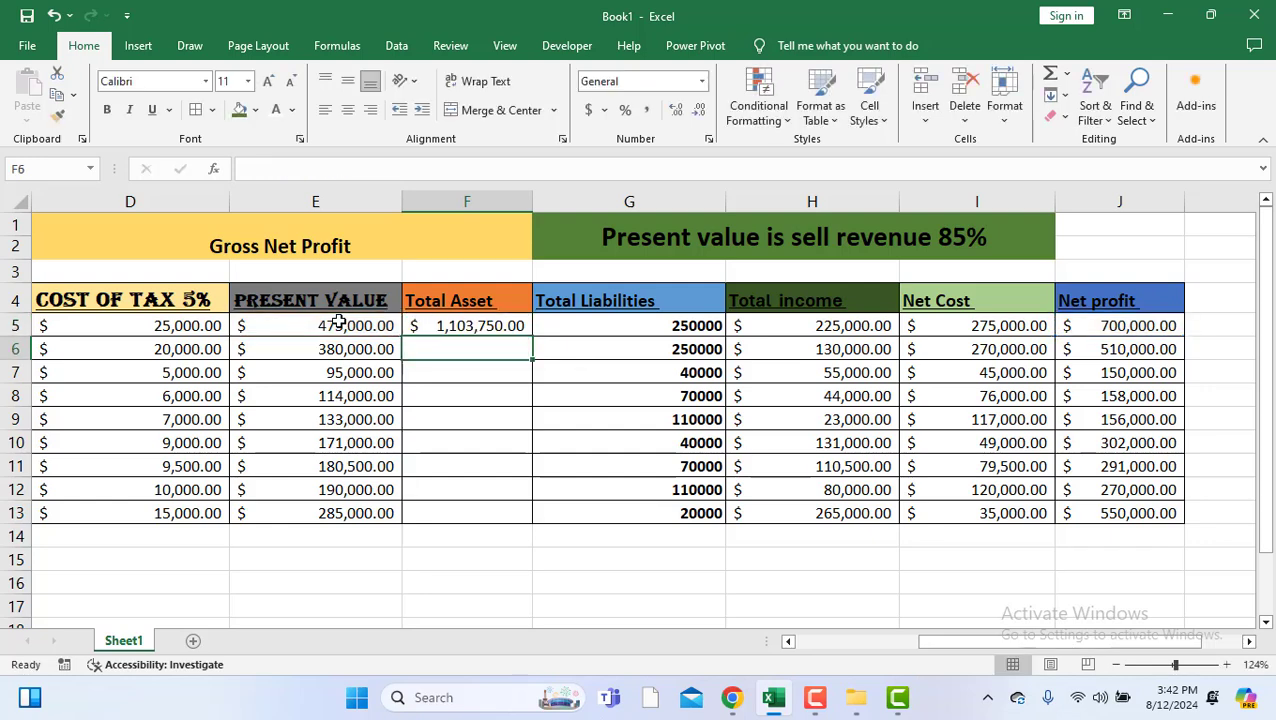
{"action": "left_click", "coordinate": [507, 324]}
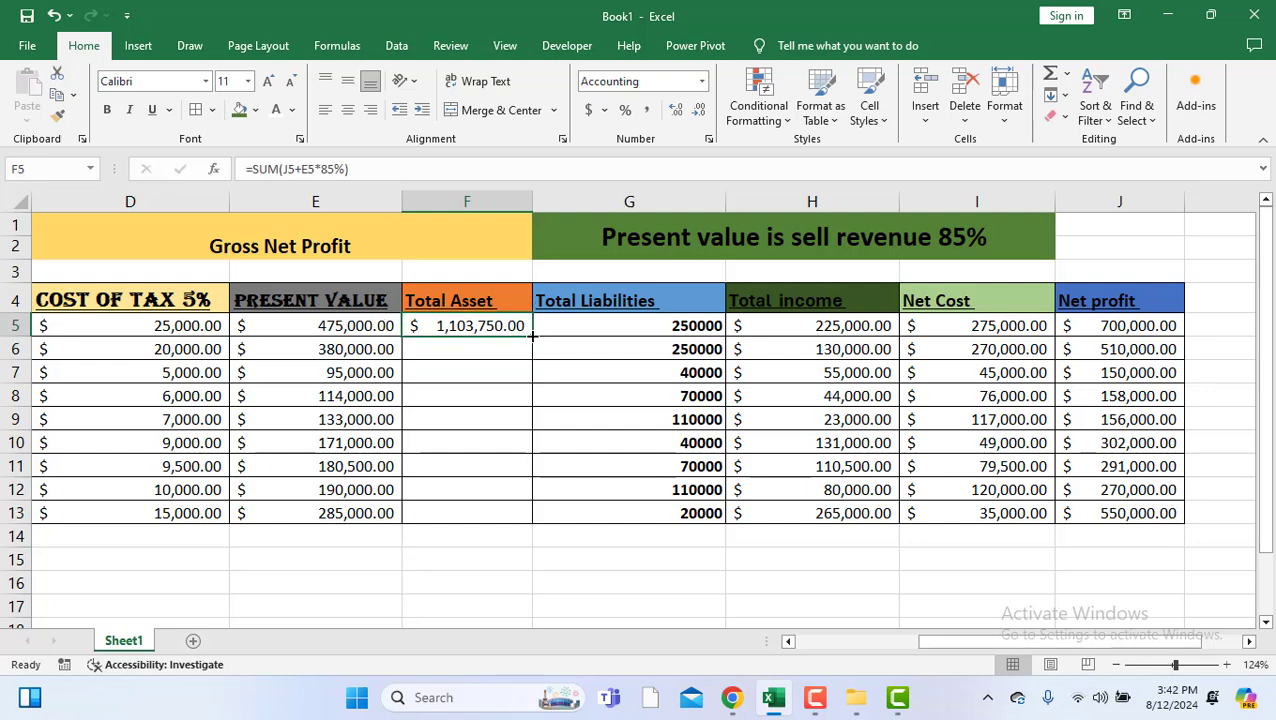
{"action": "left_click_drag", "start_coordinate": [532, 337], "coordinate": [515, 515]}
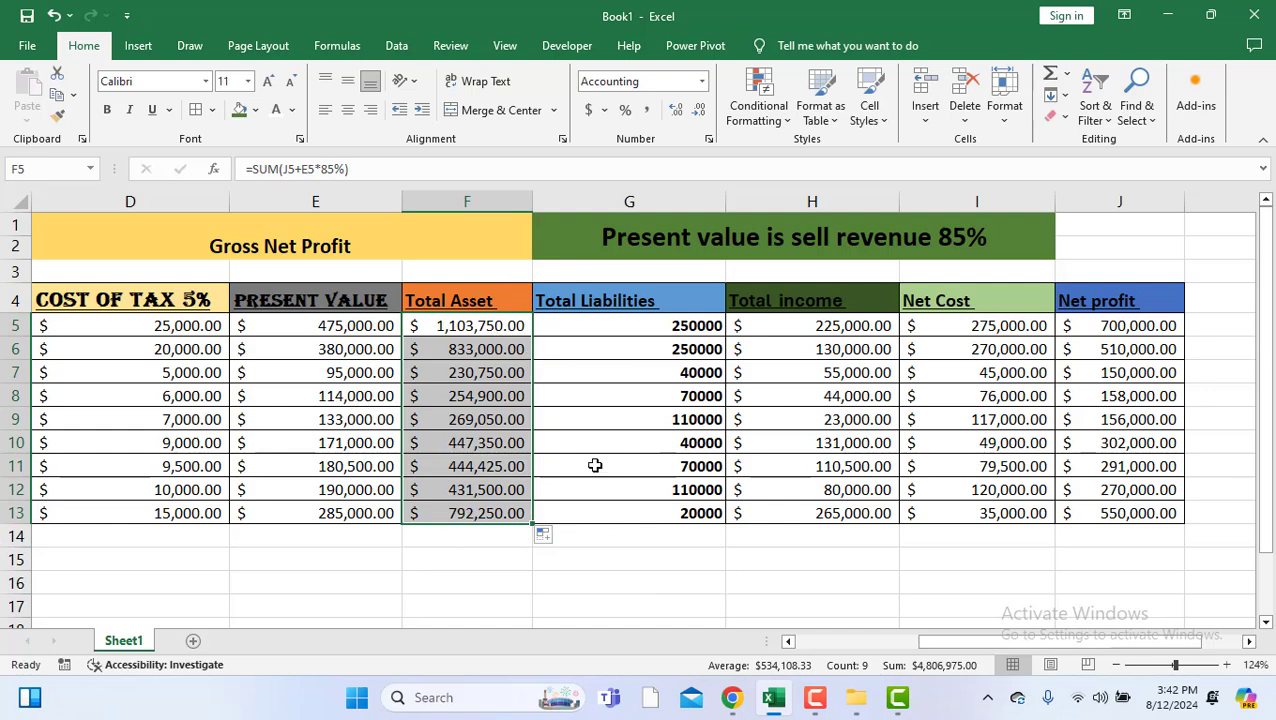
Step: Zoom the sheet out to 86% to view the whole table from company name to net profit
{"action": "left_click_drag", "start_coordinate": [1079, 636], "coordinate": [997, 638]}
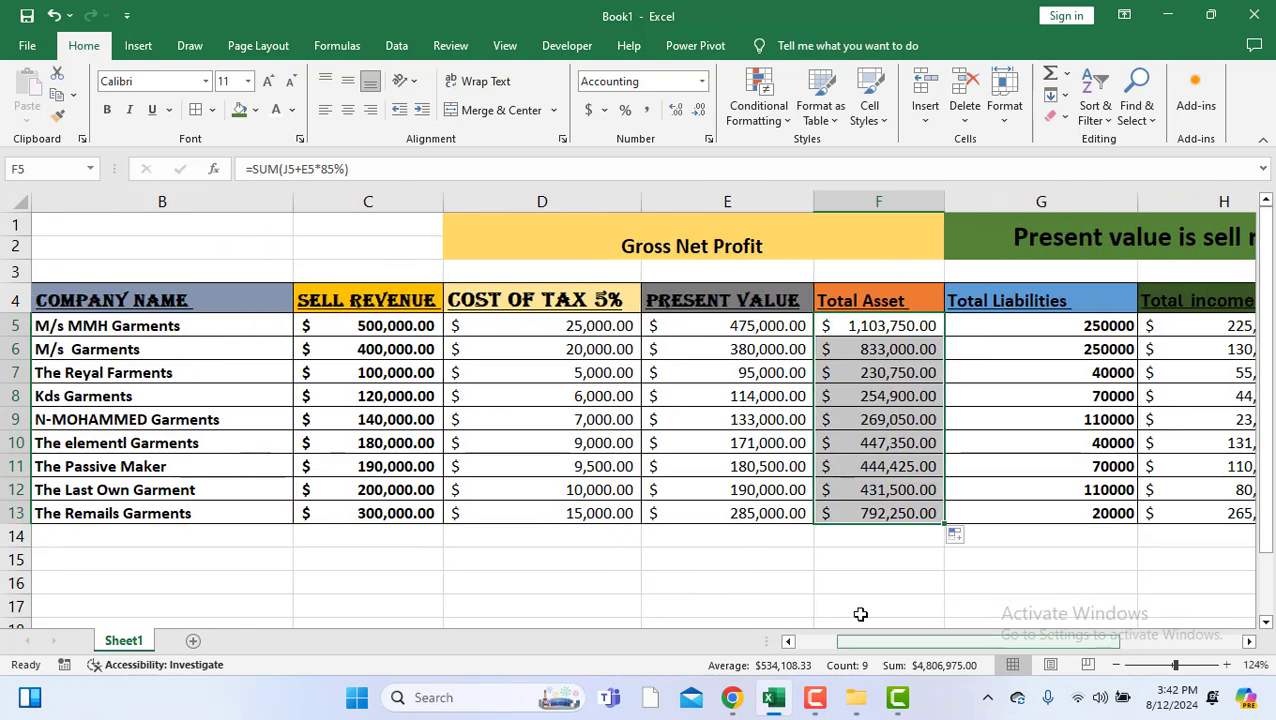
{"action": "left_click_drag", "start_coordinate": [1177, 677], "coordinate": [1171, 672]}
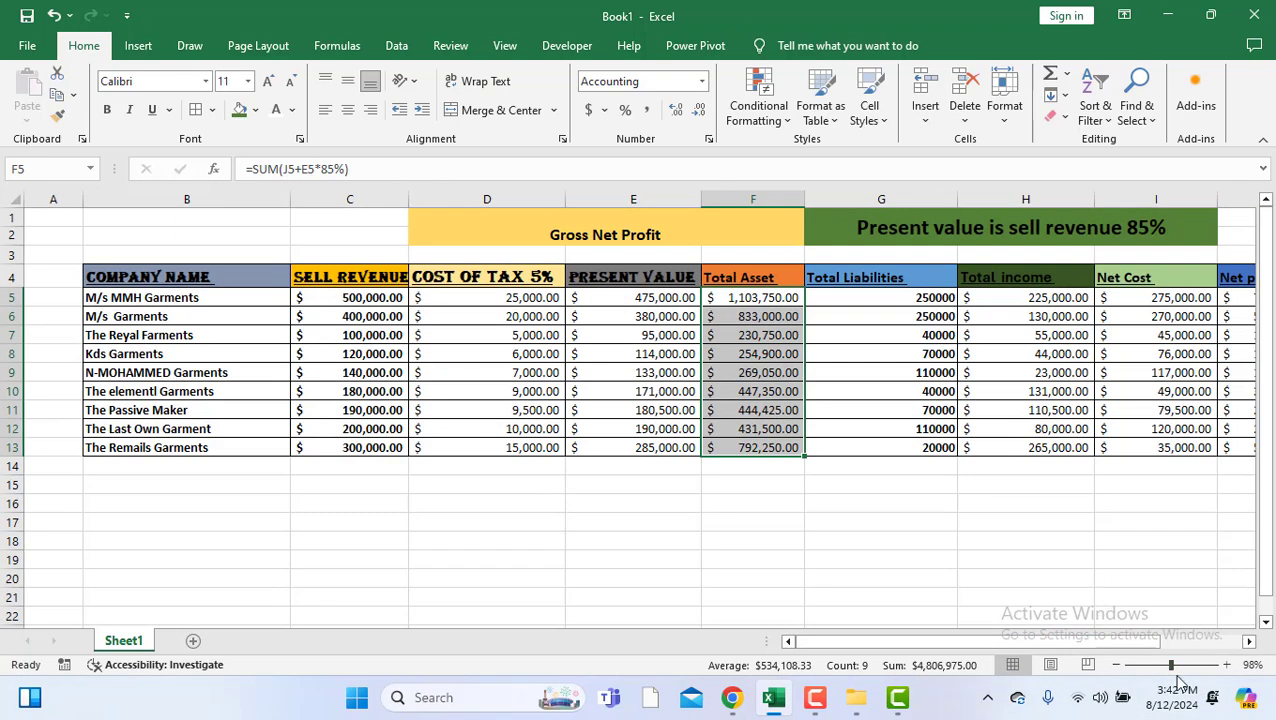
{"action": "left_click_drag", "start_coordinate": [1175, 677], "coordinate": [1165, 673]}
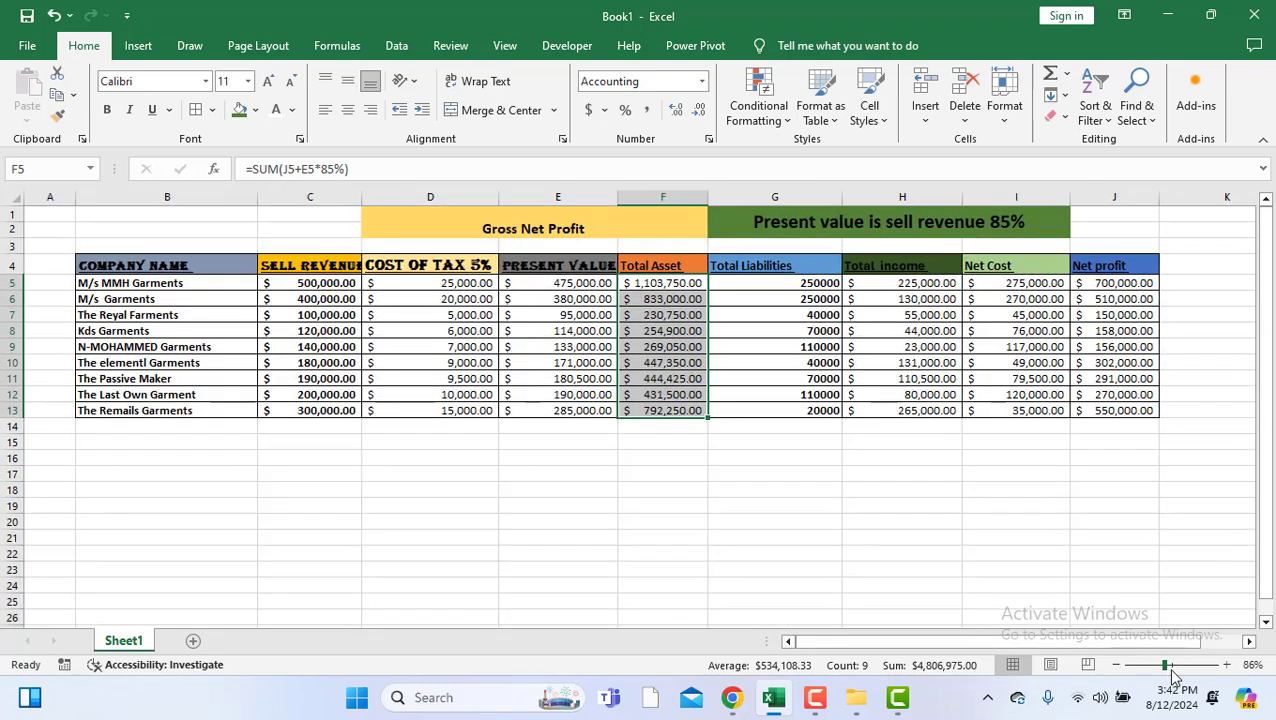